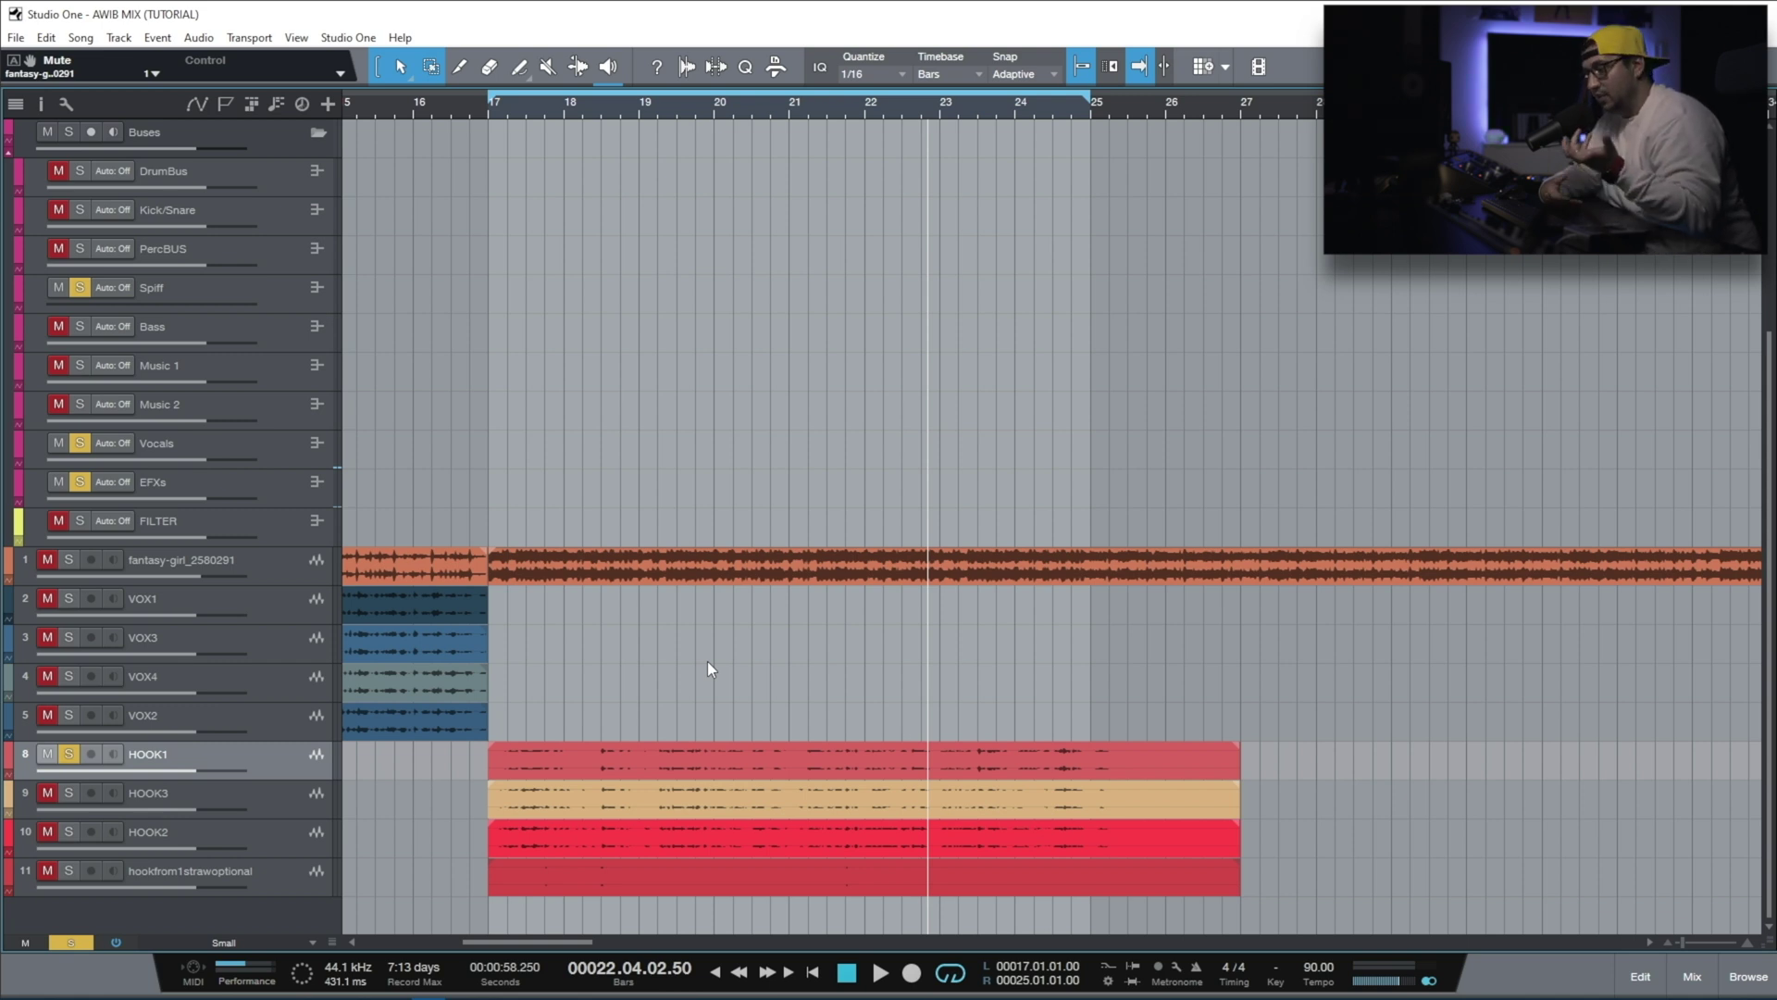
Step: Play the HOOK1 vocal from bar 17 together with the fantasy-girl backing track, and leave the backing track muted
click(643, 759)
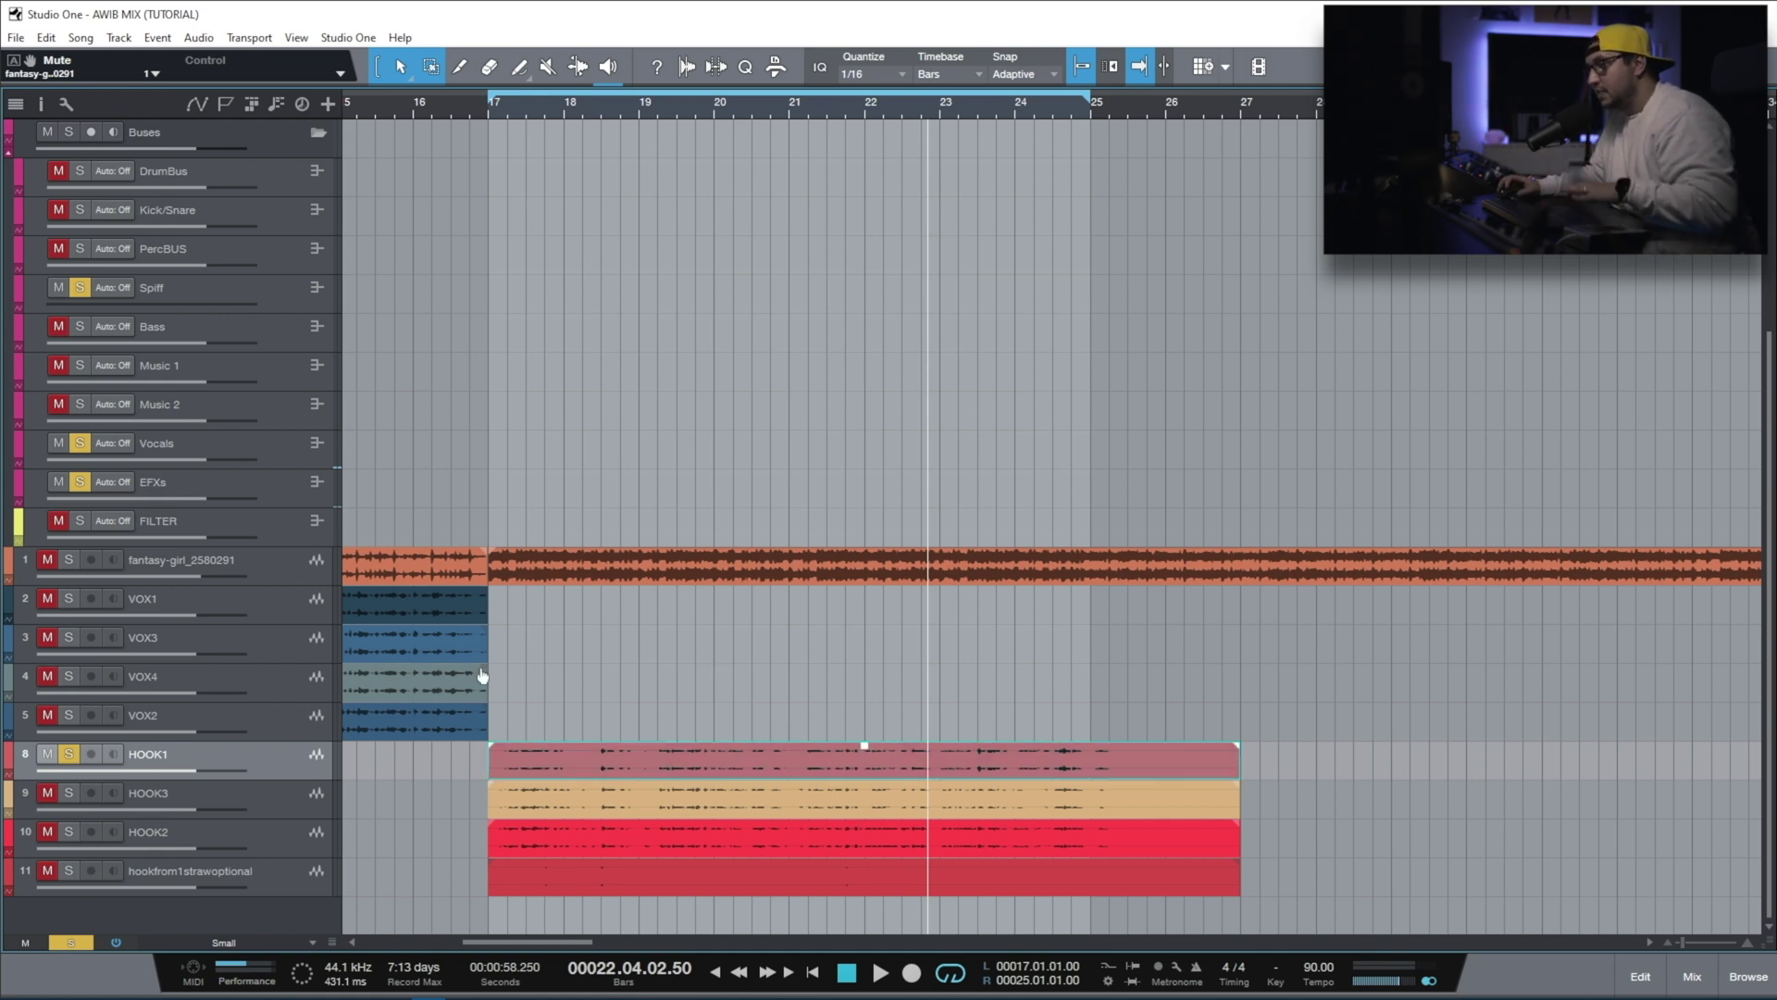
click(491, 111)
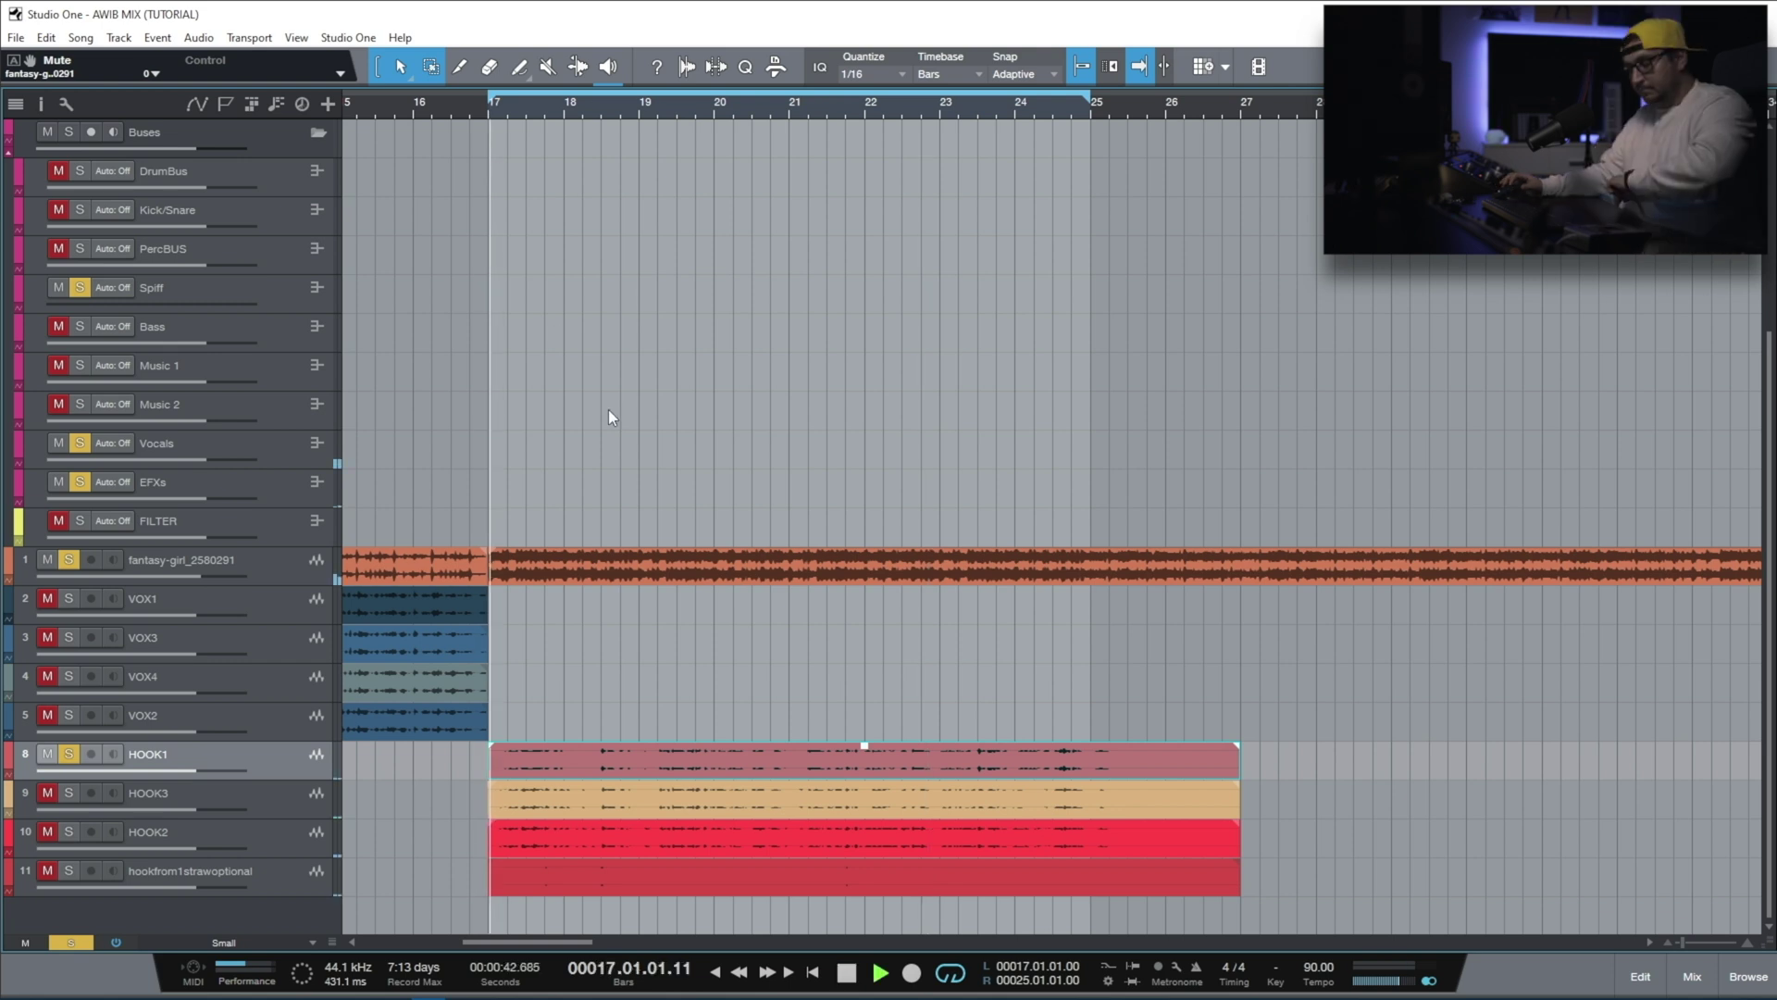
key(space)
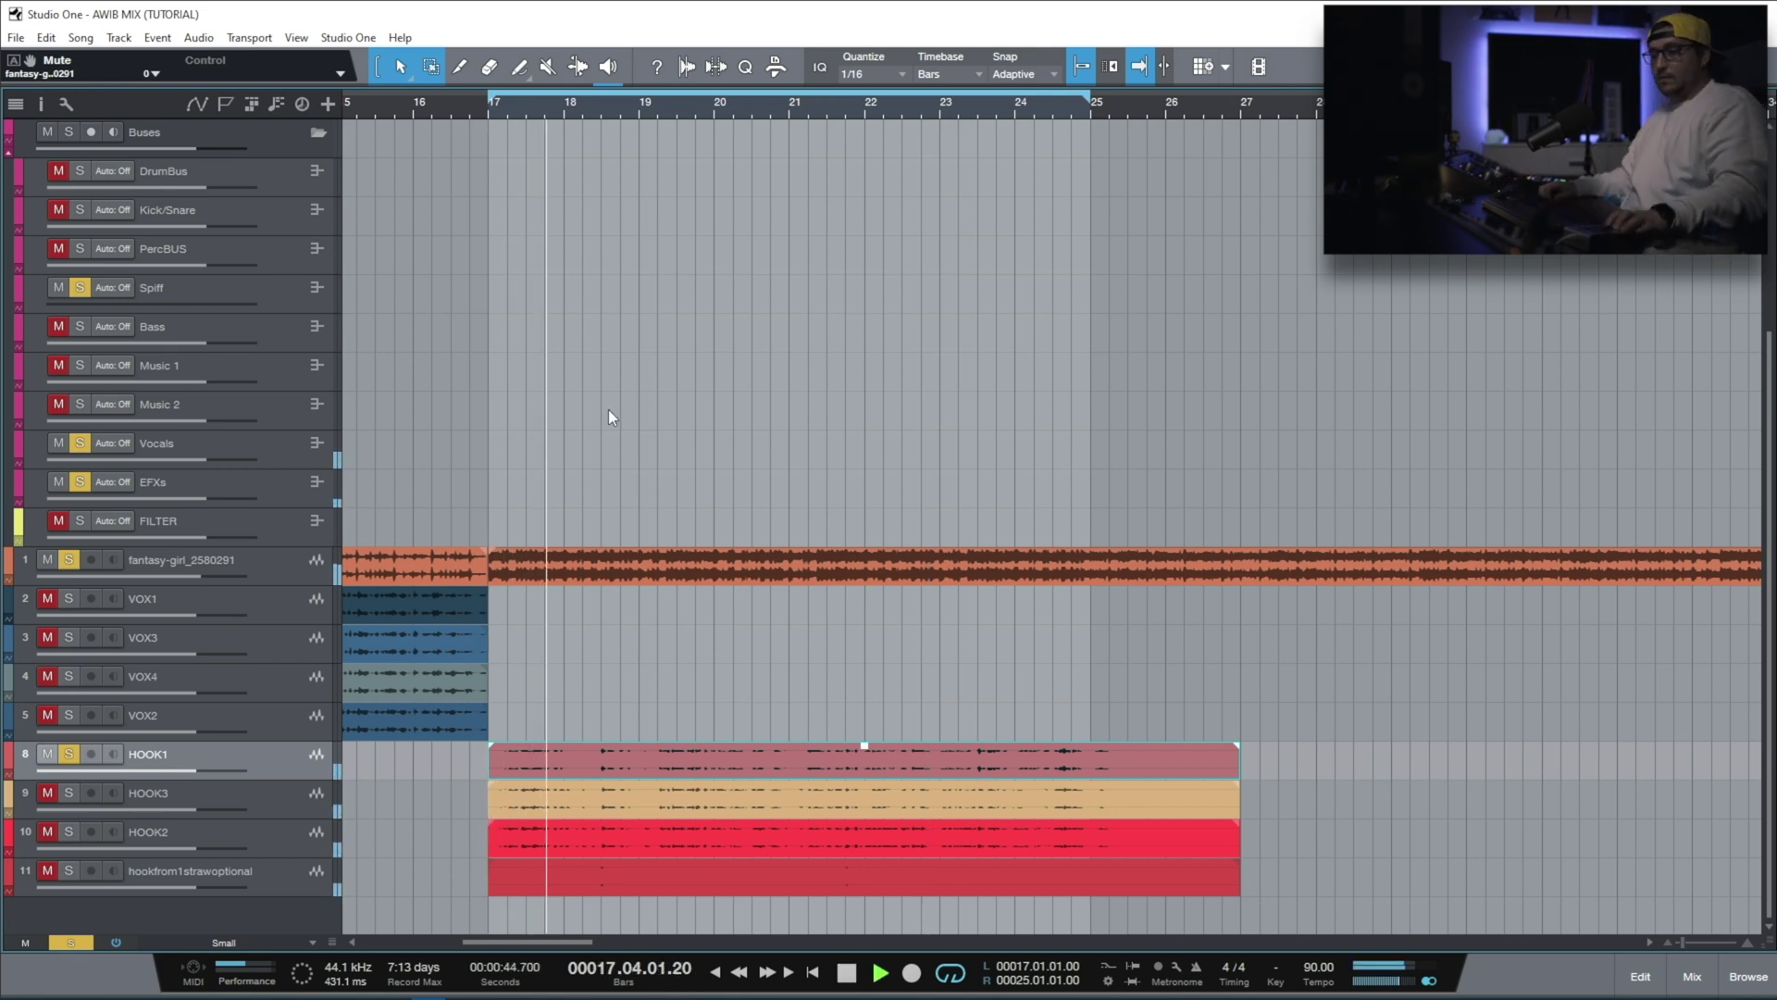
click(48, 561)
click(66, 562)
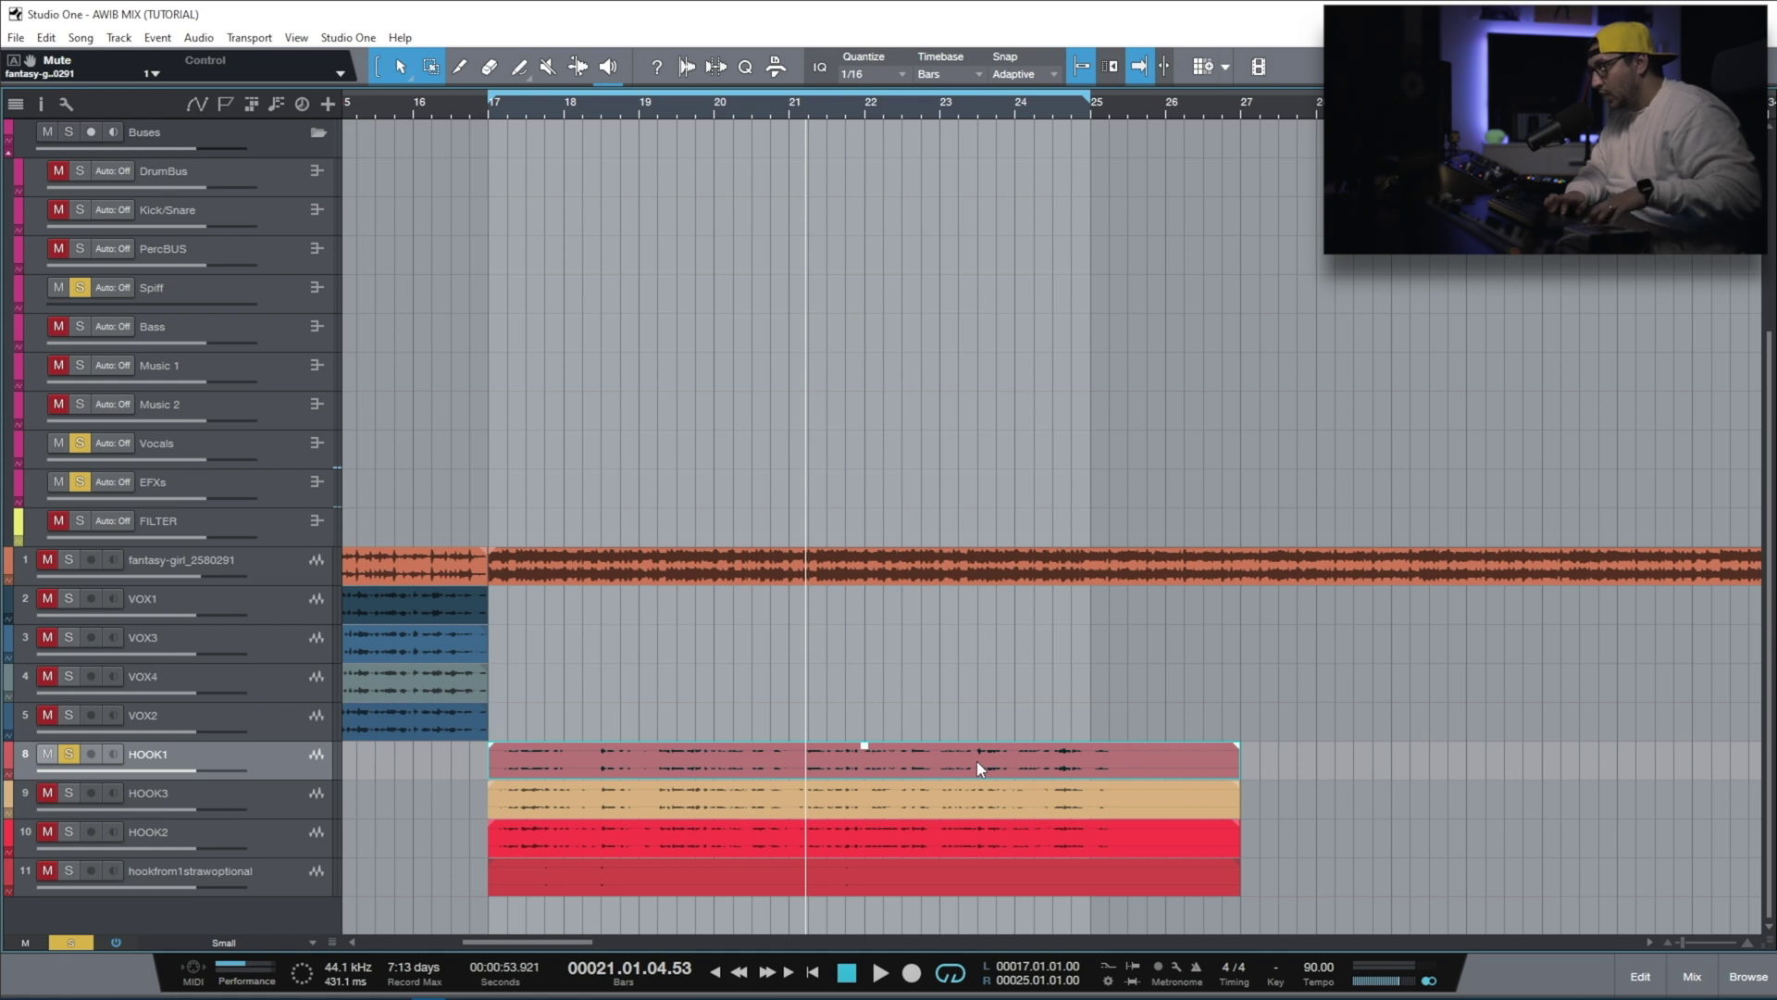
Step: Open the HOOK1 event for editing in Melodyne with all notes selected, and loop playback from bar 17 to bar 21
double_click(980, 766)
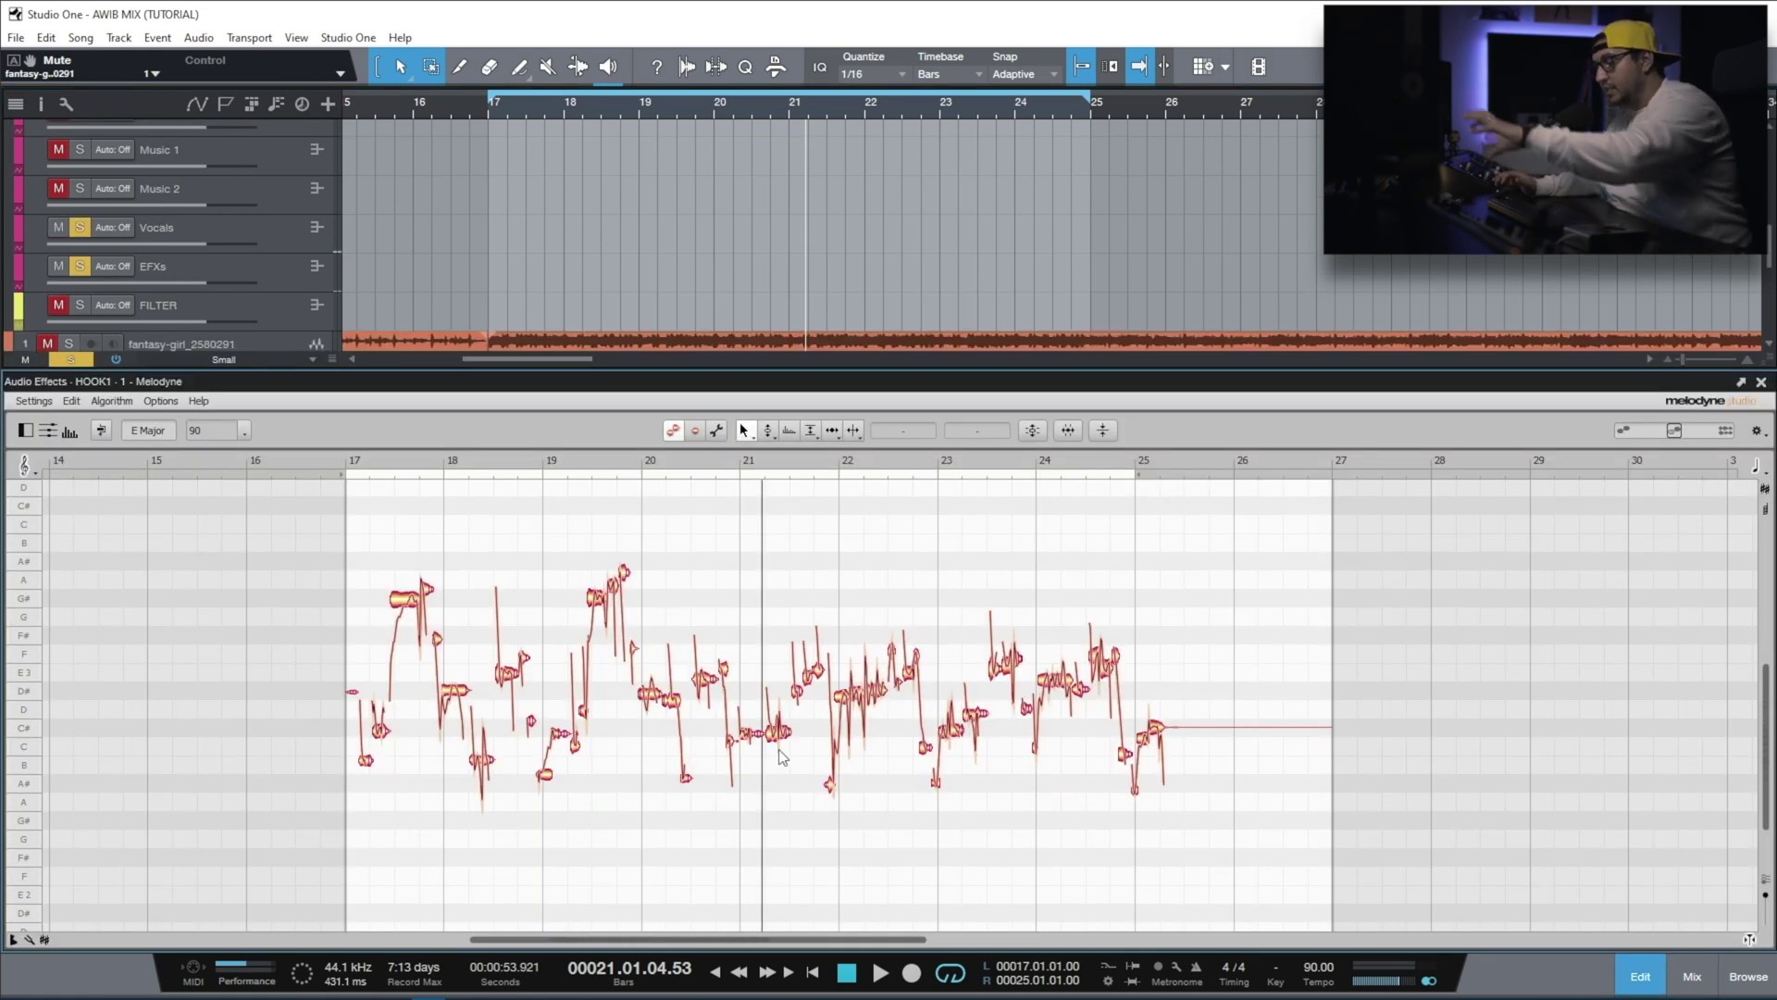
drag(360, 486, 398, 586)
drag(398, 586, 1166, 821)
drag(489, 95, 608, 165)
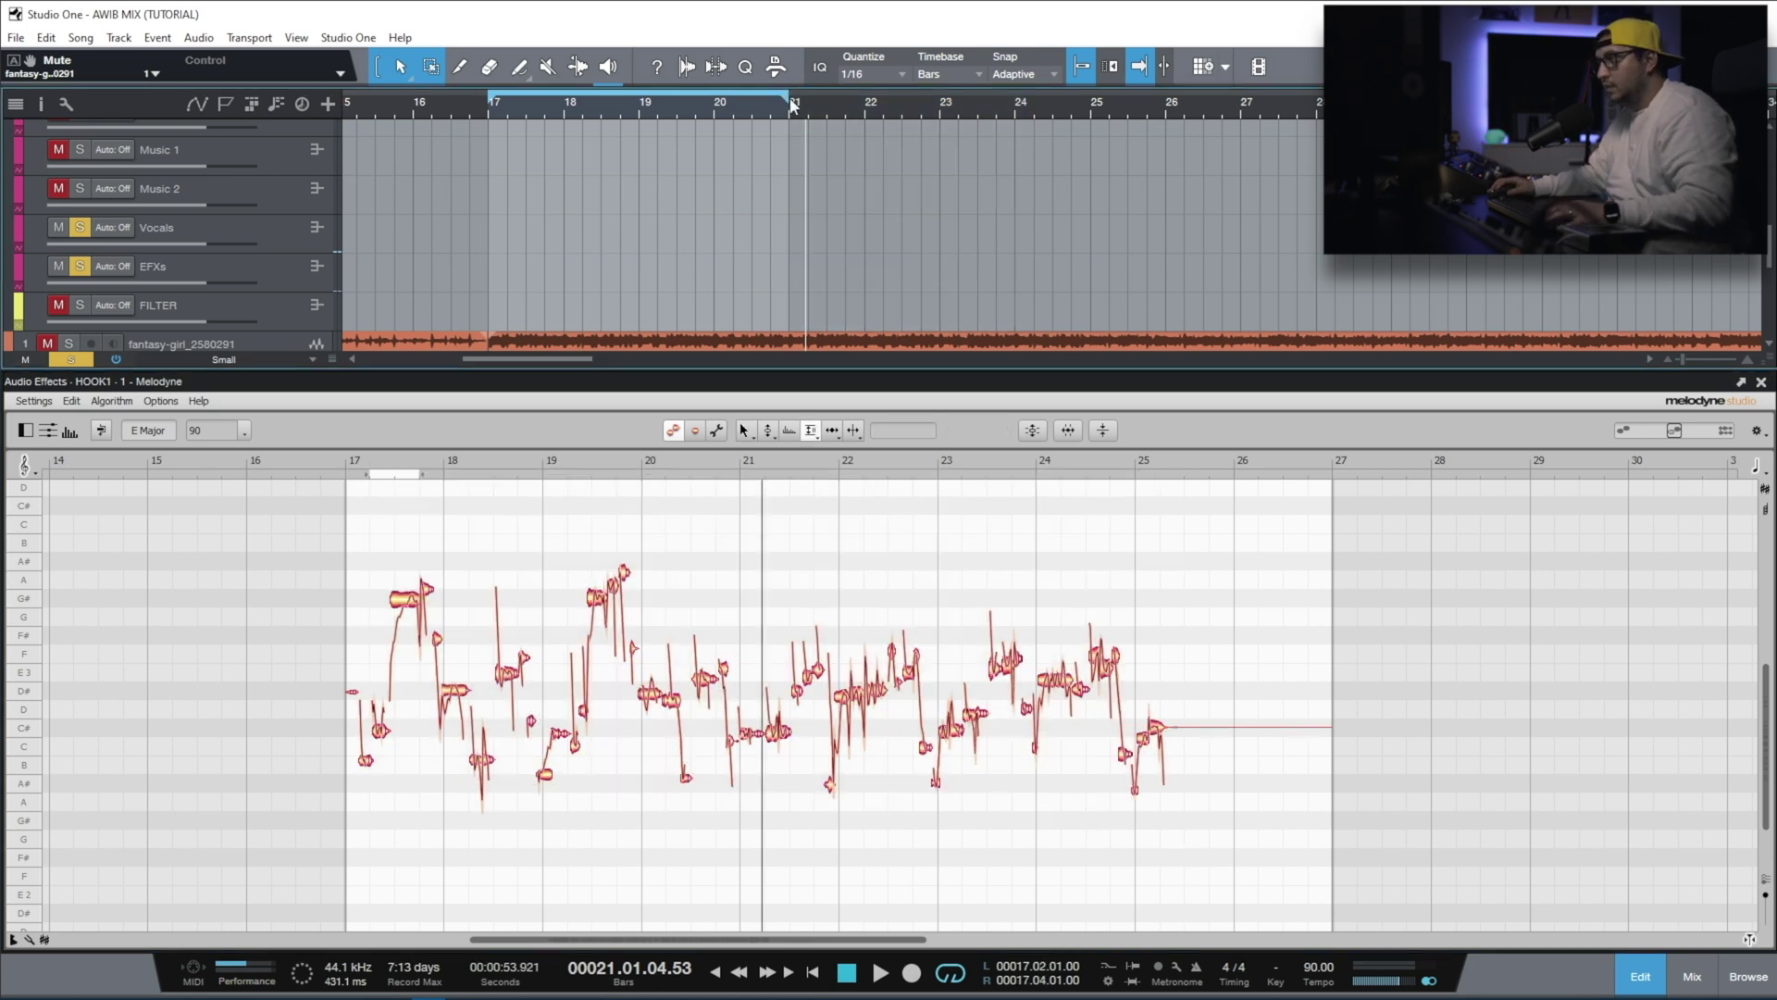
drag(391, 458, 397, 567)
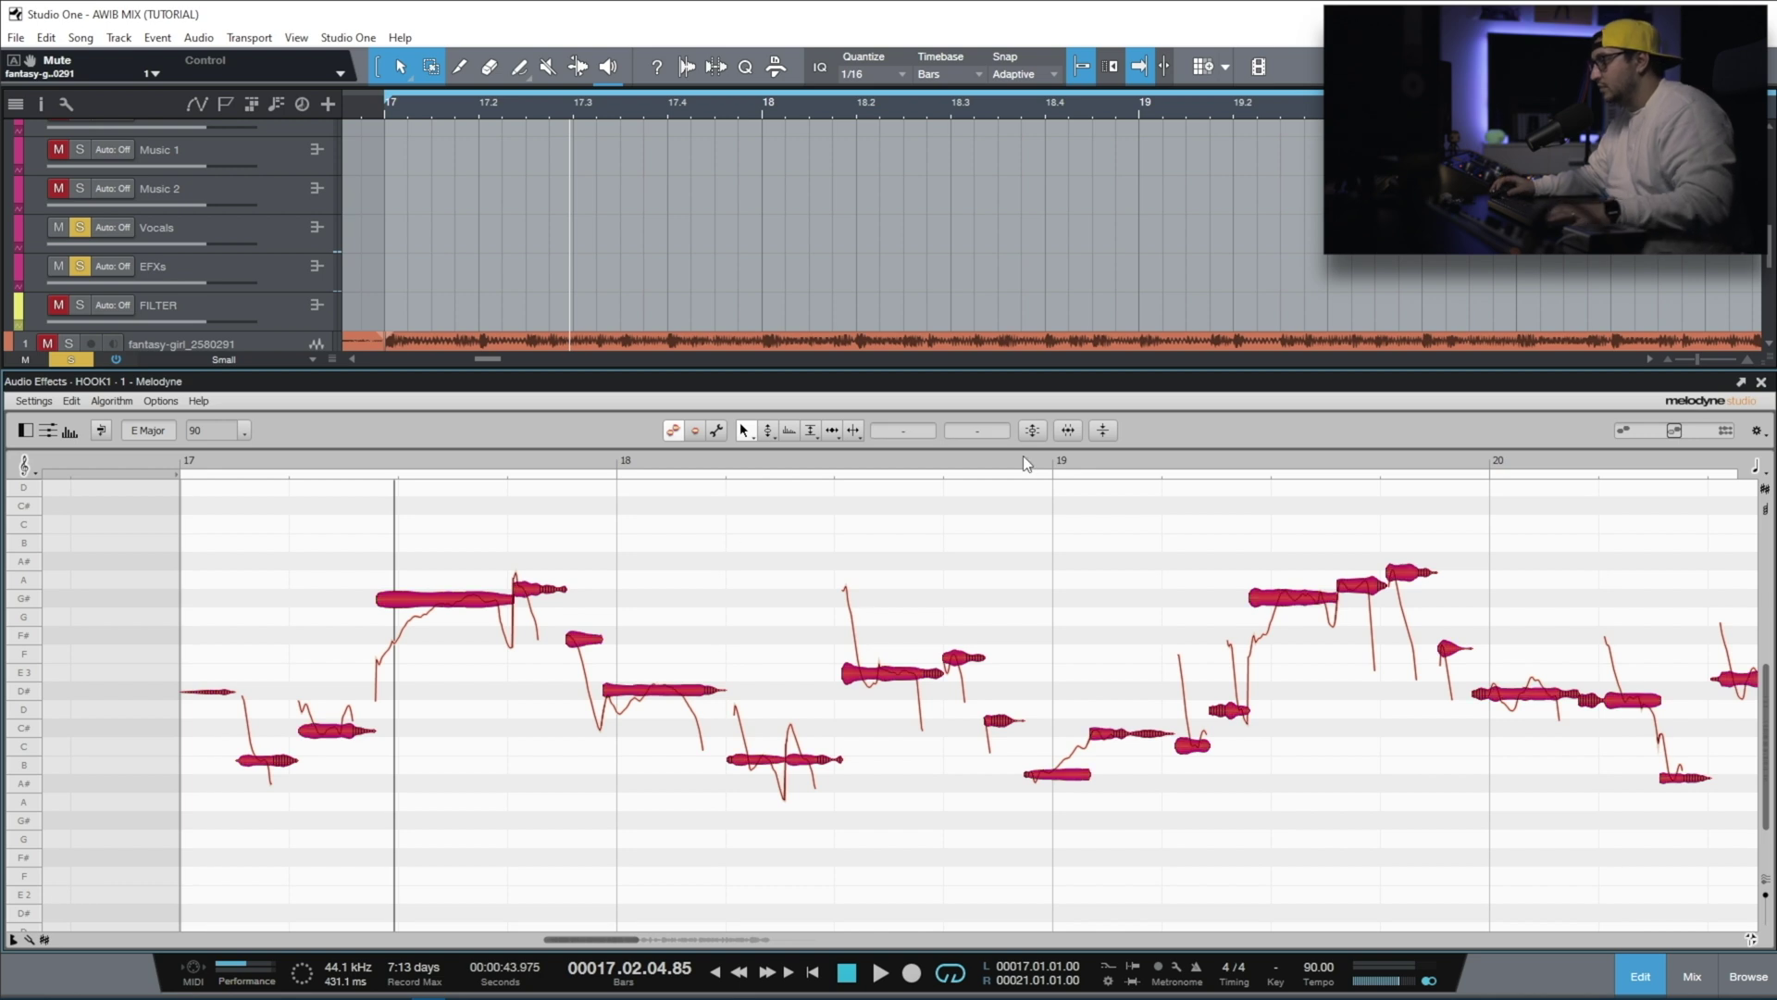
Step: Correct the pitch of the selected HOOK1 notes with Pitch Center and Pitch Drift both at 100%
click(1068, 432)
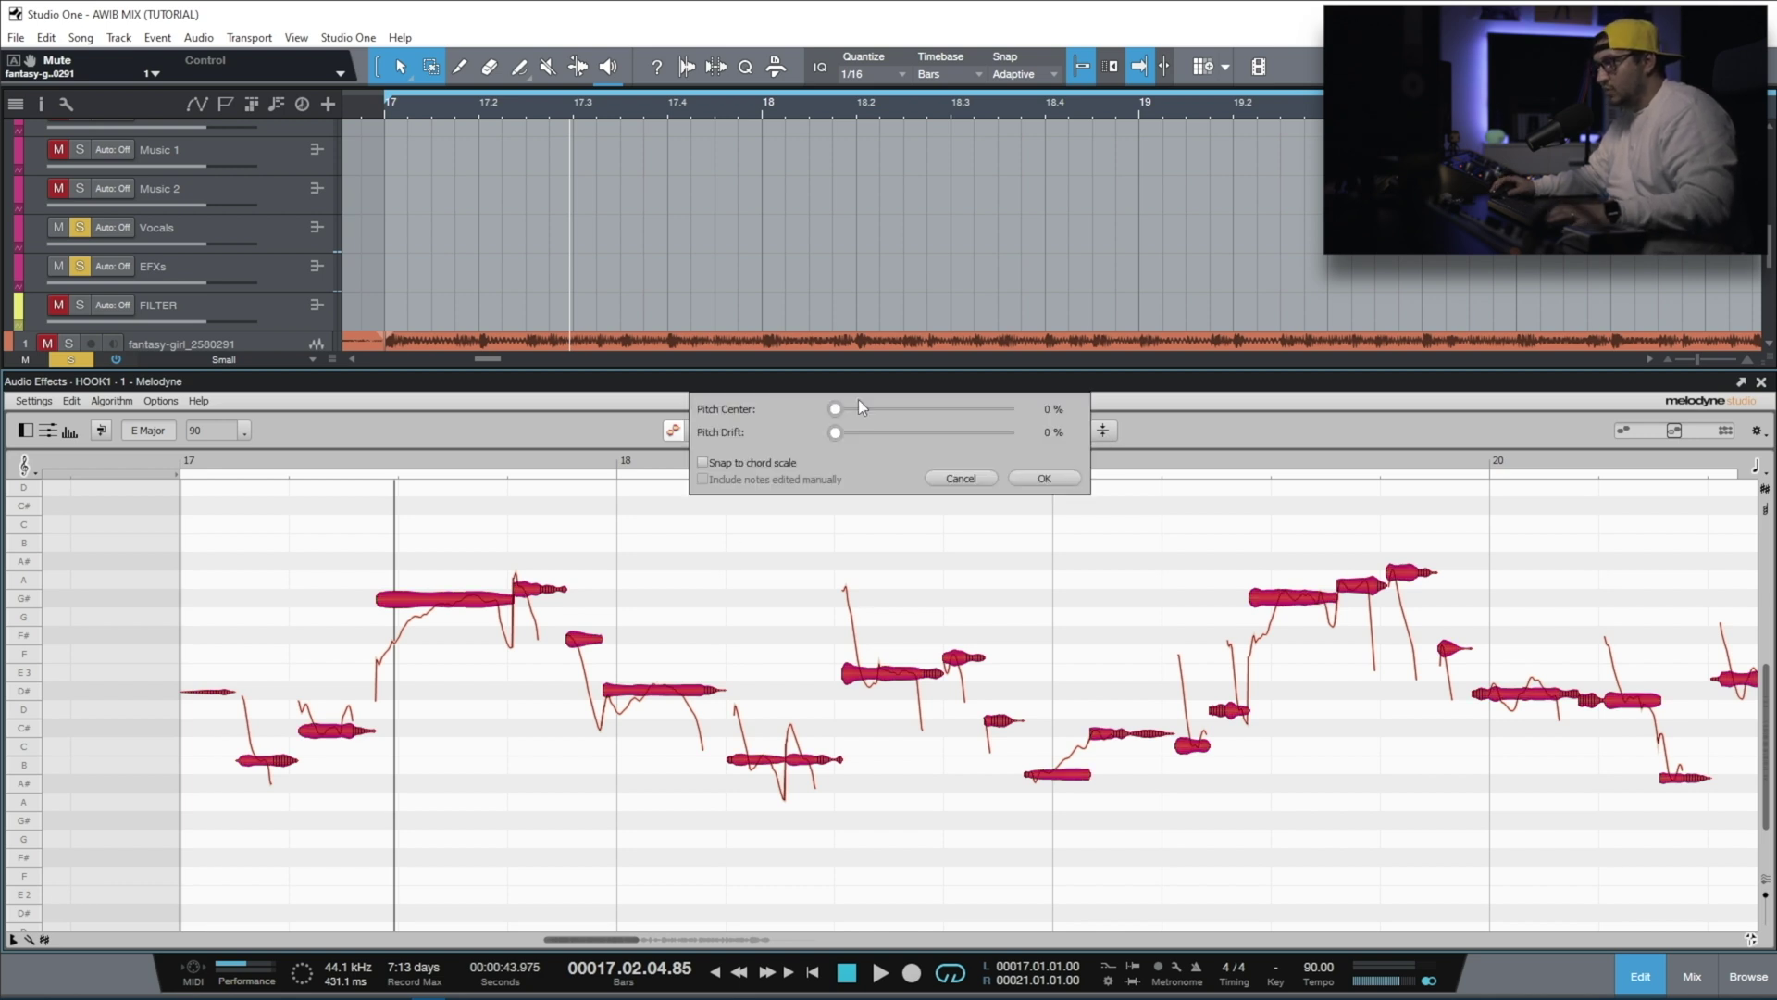
drag(850, 409, 1201, 430)
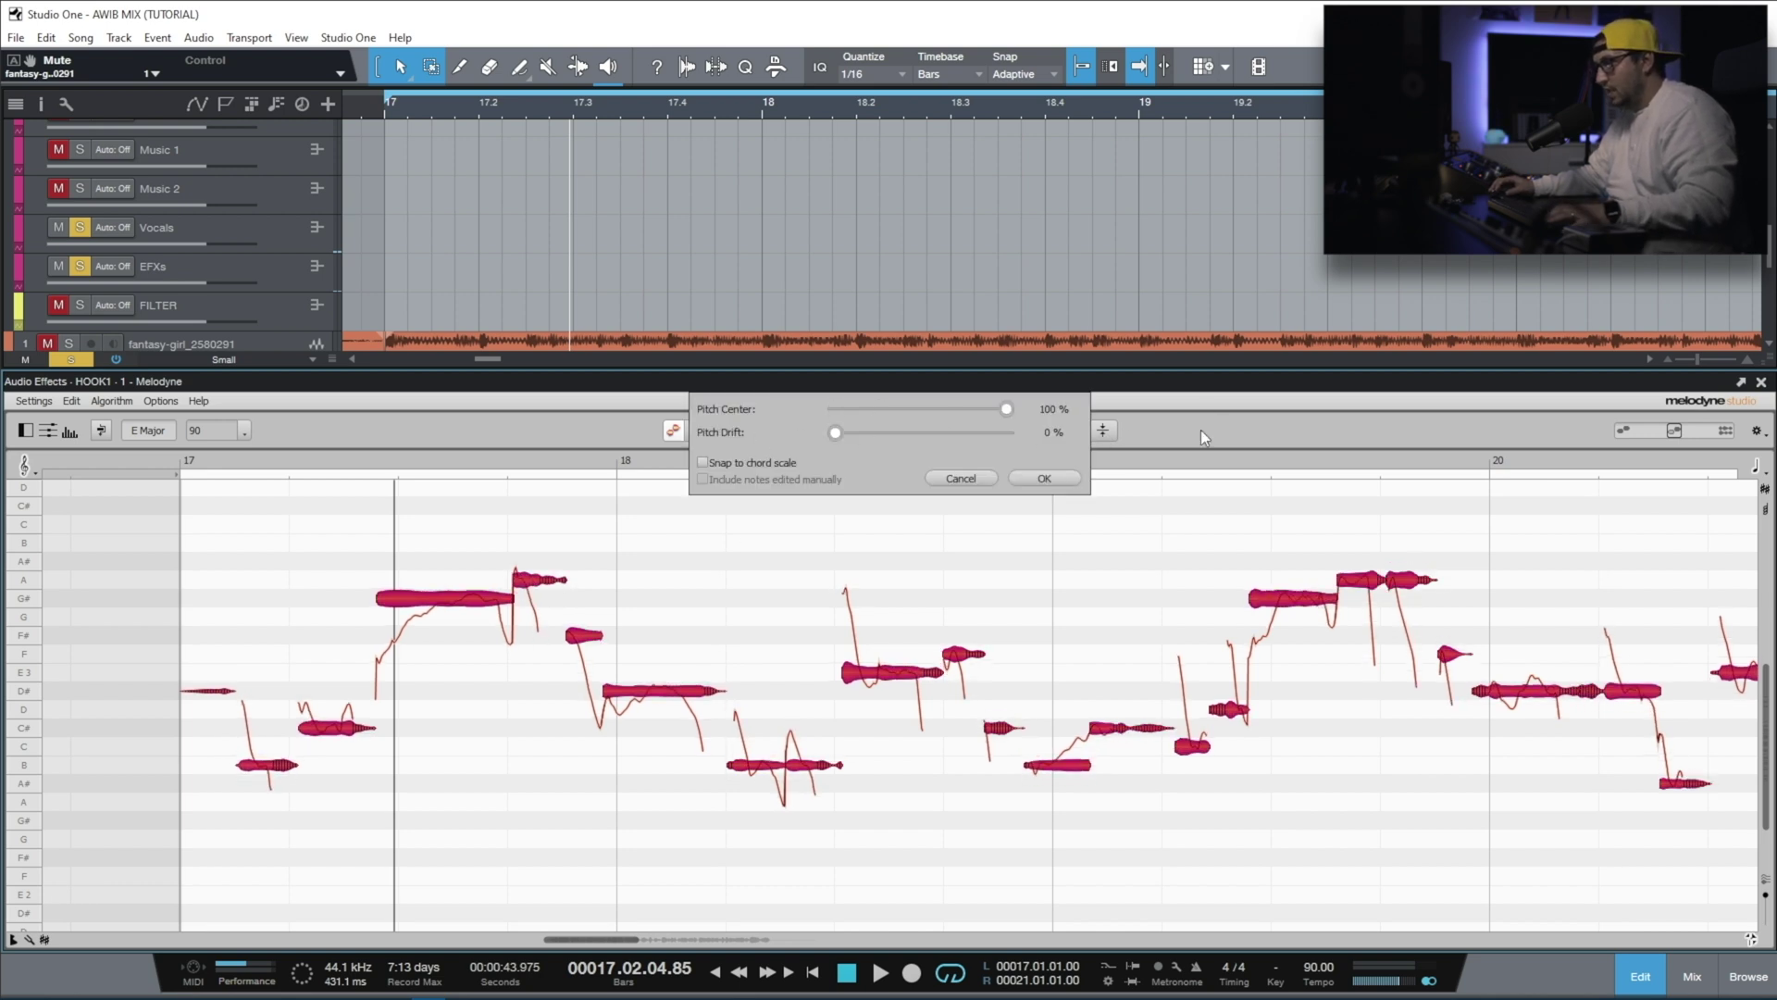
drag(831, 433, 1230, 457)
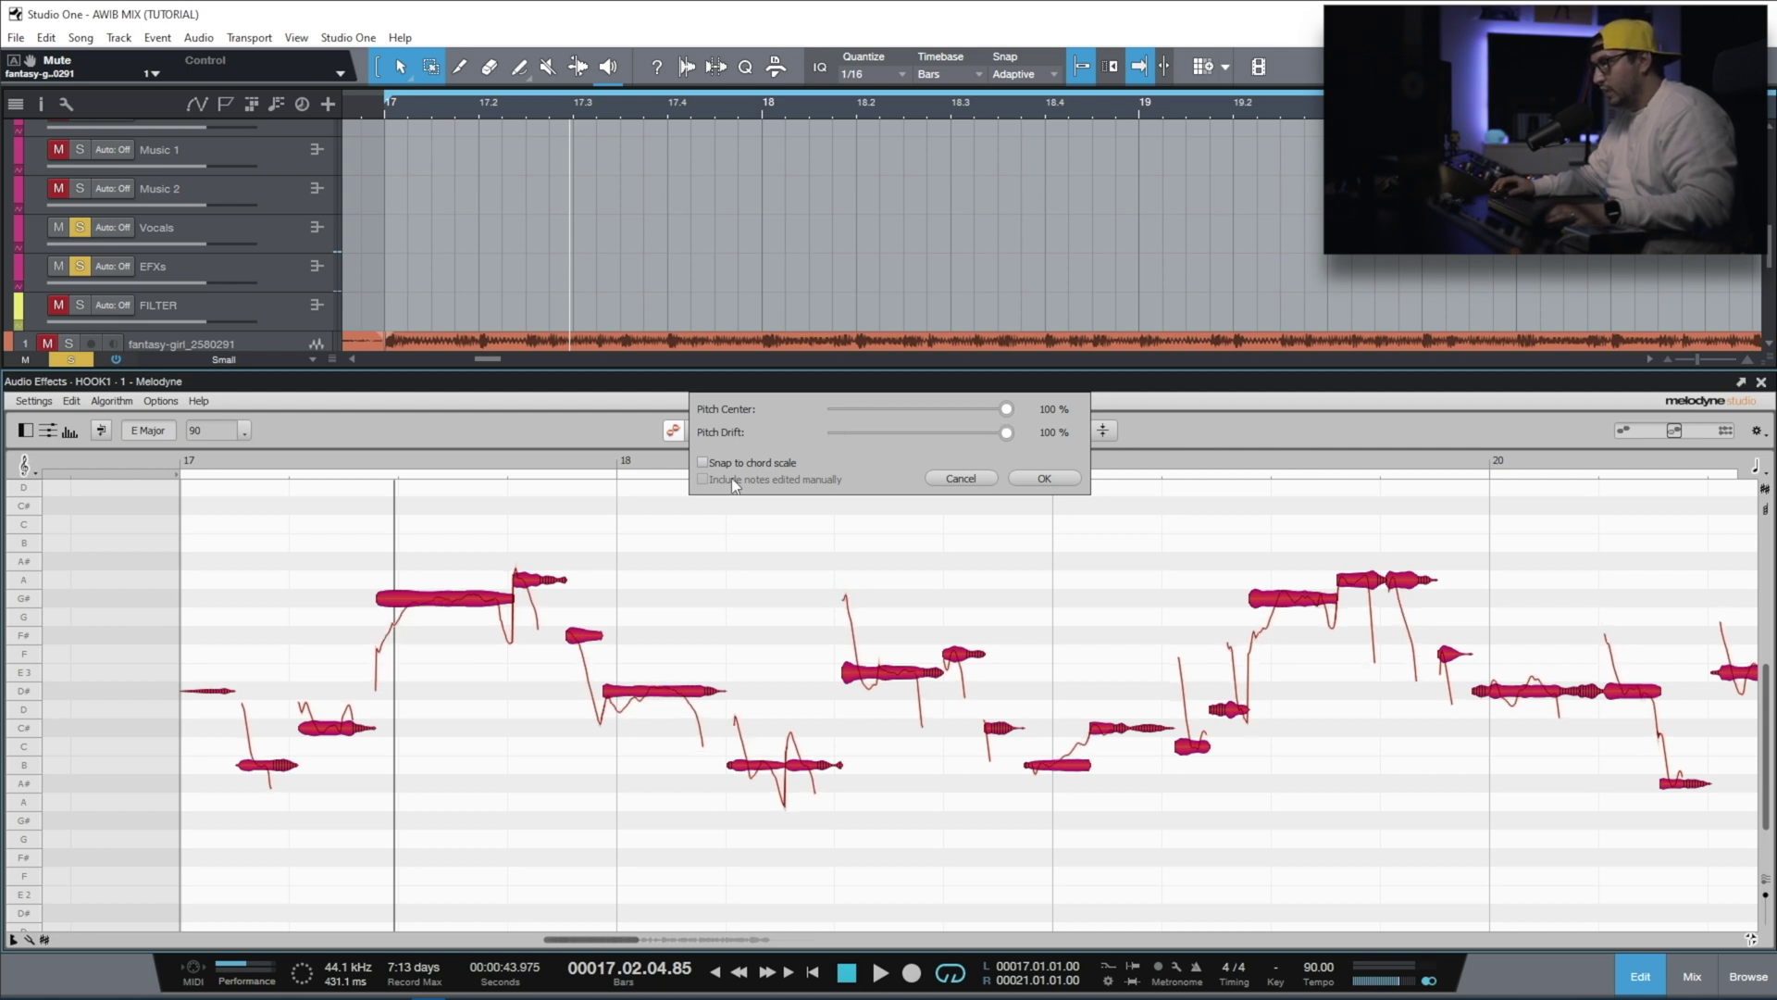
click(1044, 478)
Step: Listen to the pitch-corrected HOOK1 vocal from bar 17
click(403, 115)
key(space)
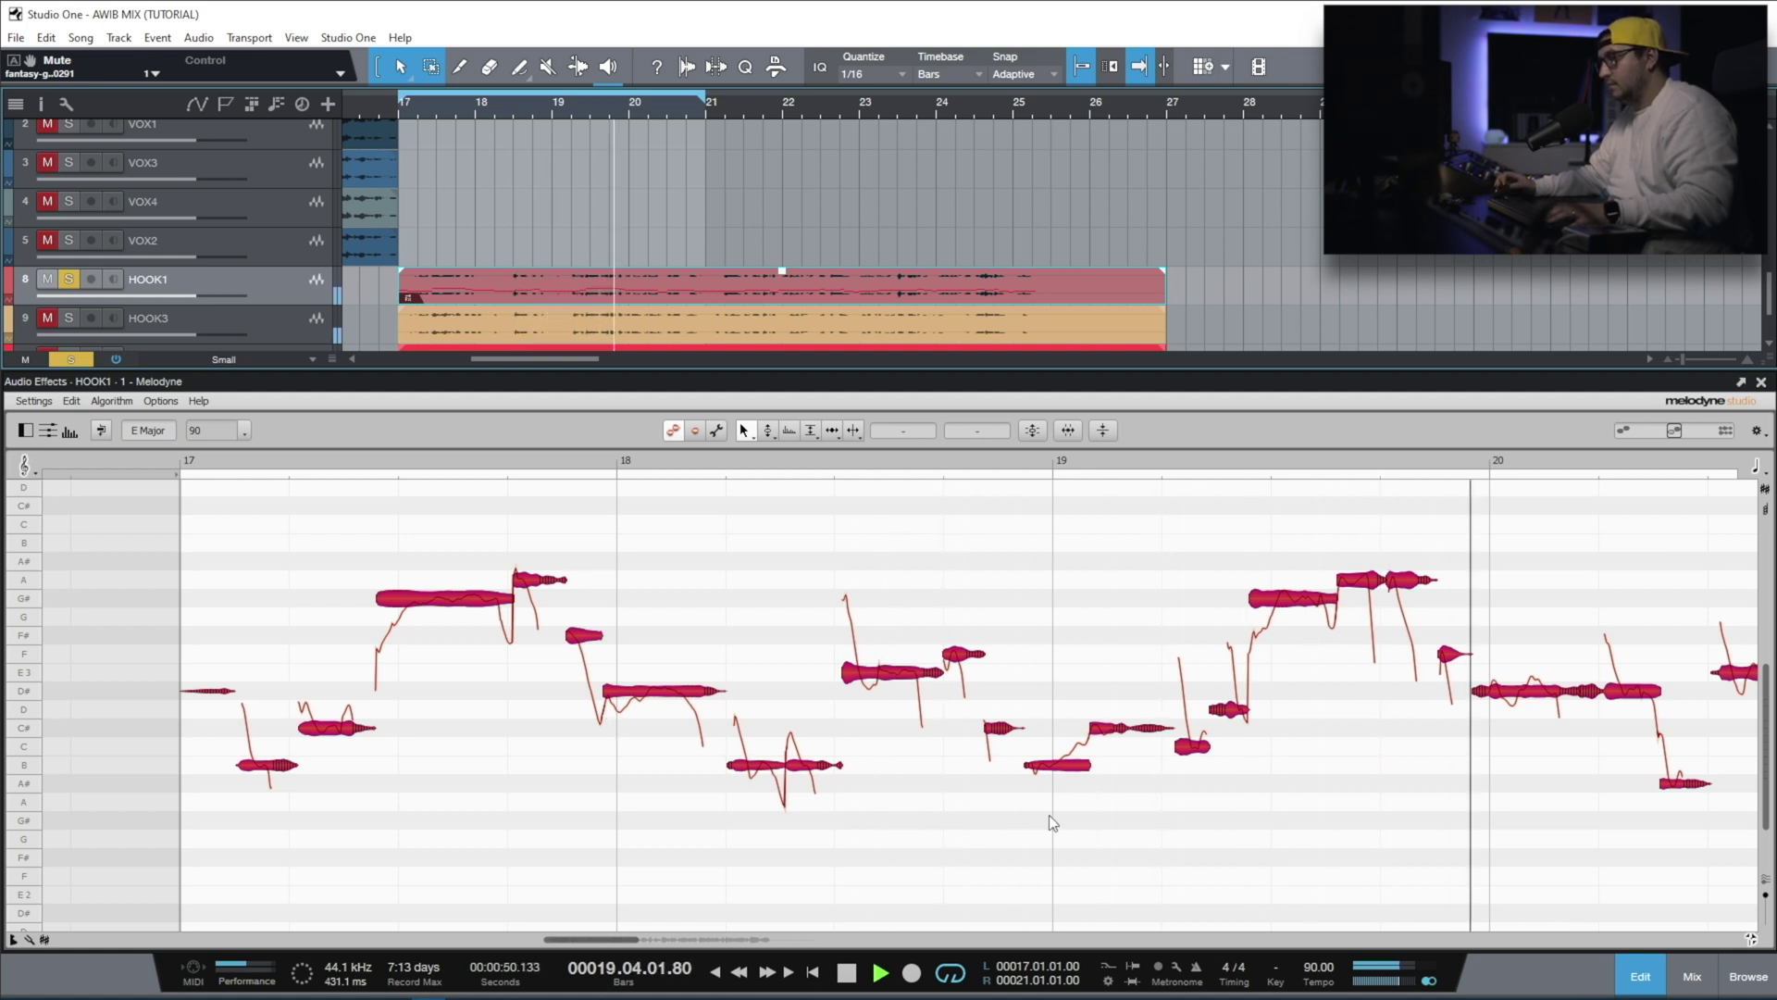
key(space)
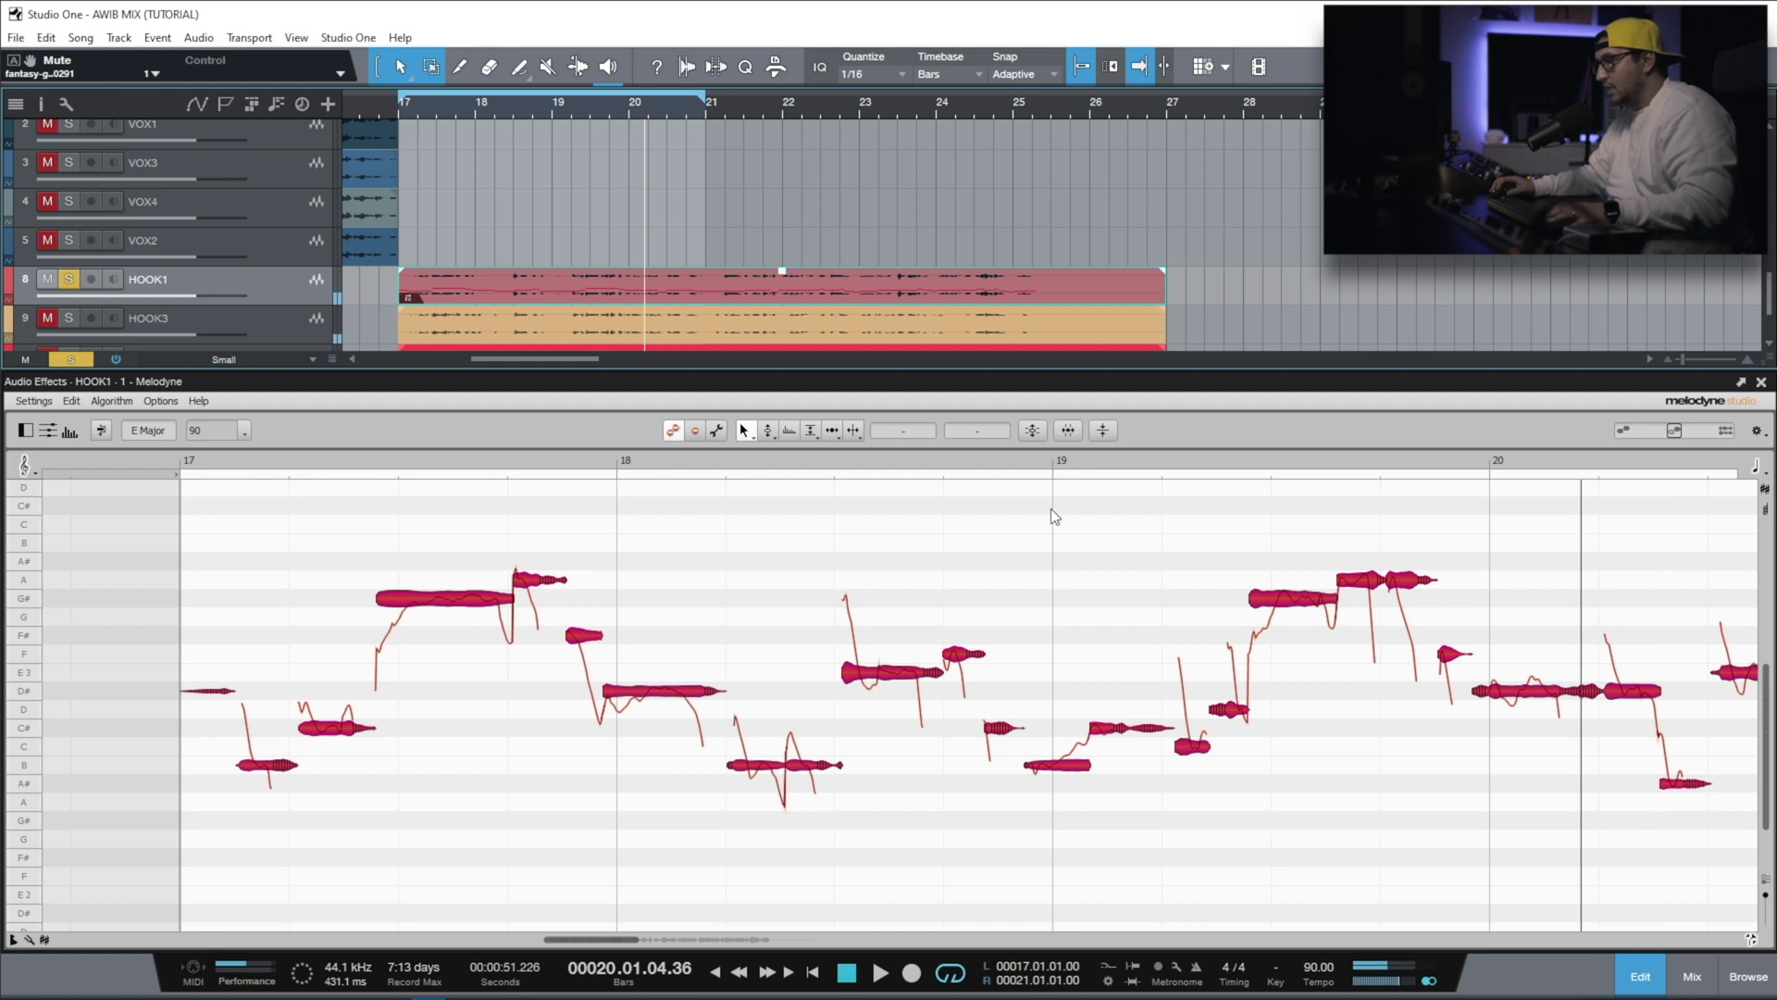
Step: Lower the pitch modulation of all selected notes, trying 22% and settling on 74% while listening from bar 17
mouse_move(774, 428)
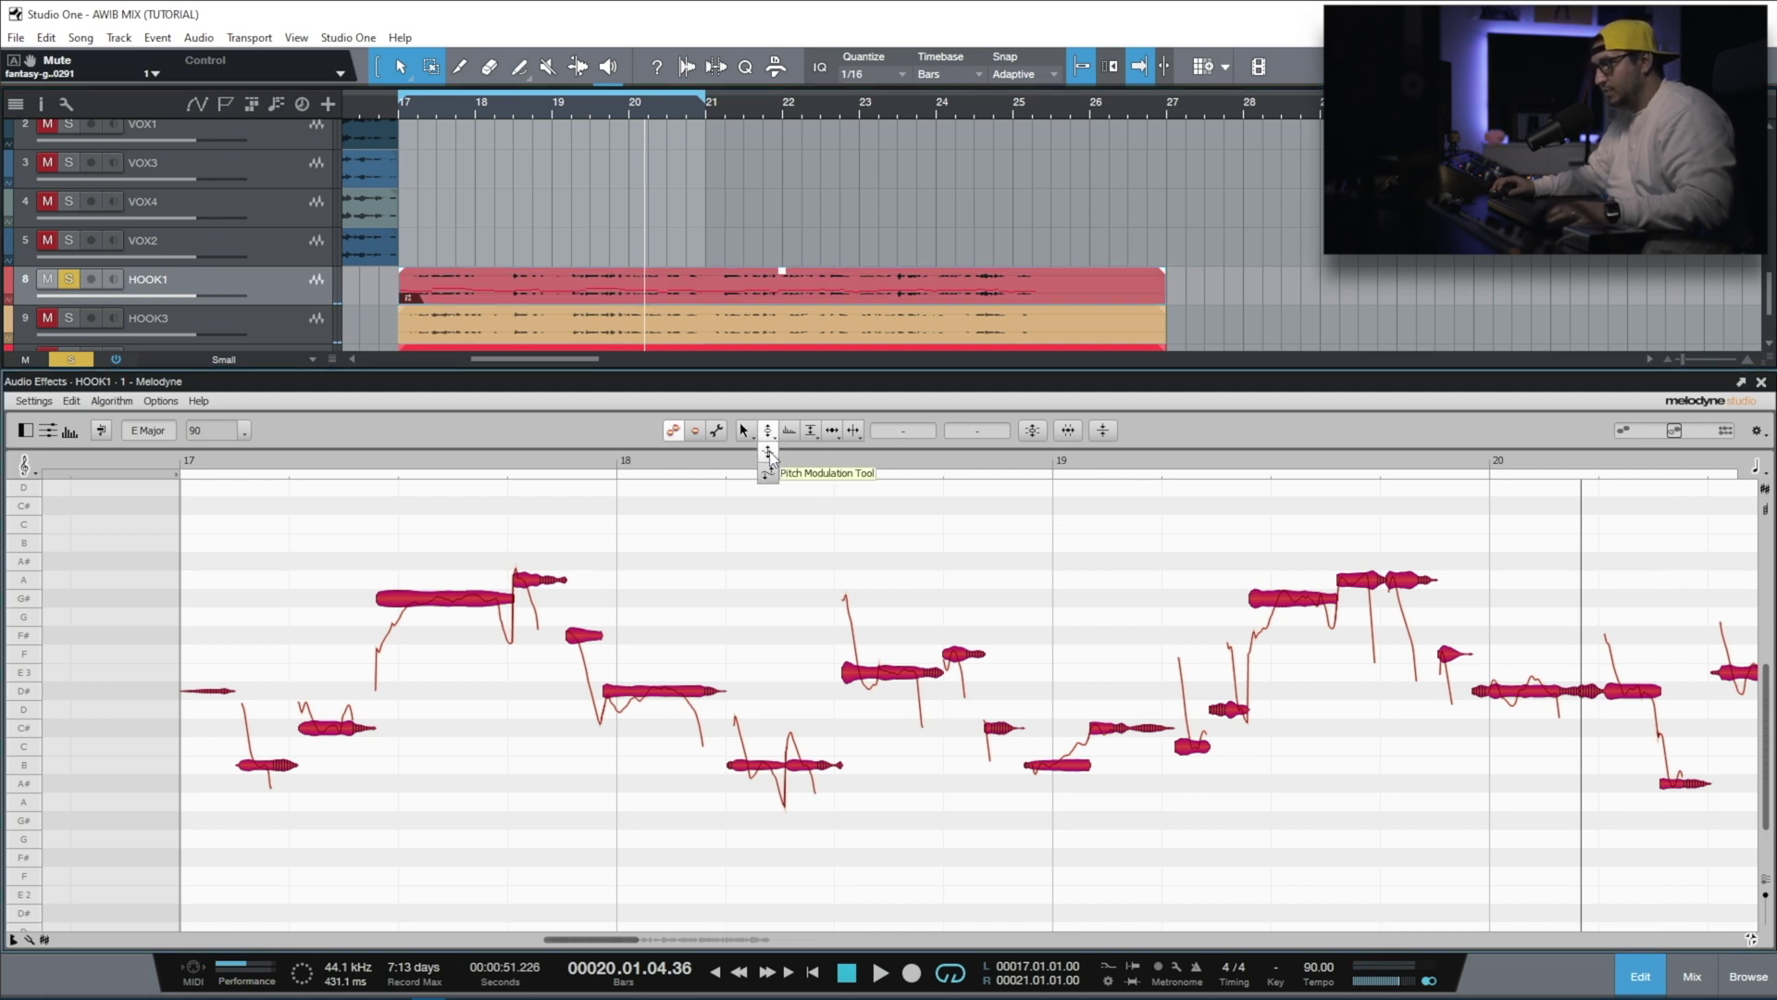
click(769, 452)
drag(615, 690, 615, 665)
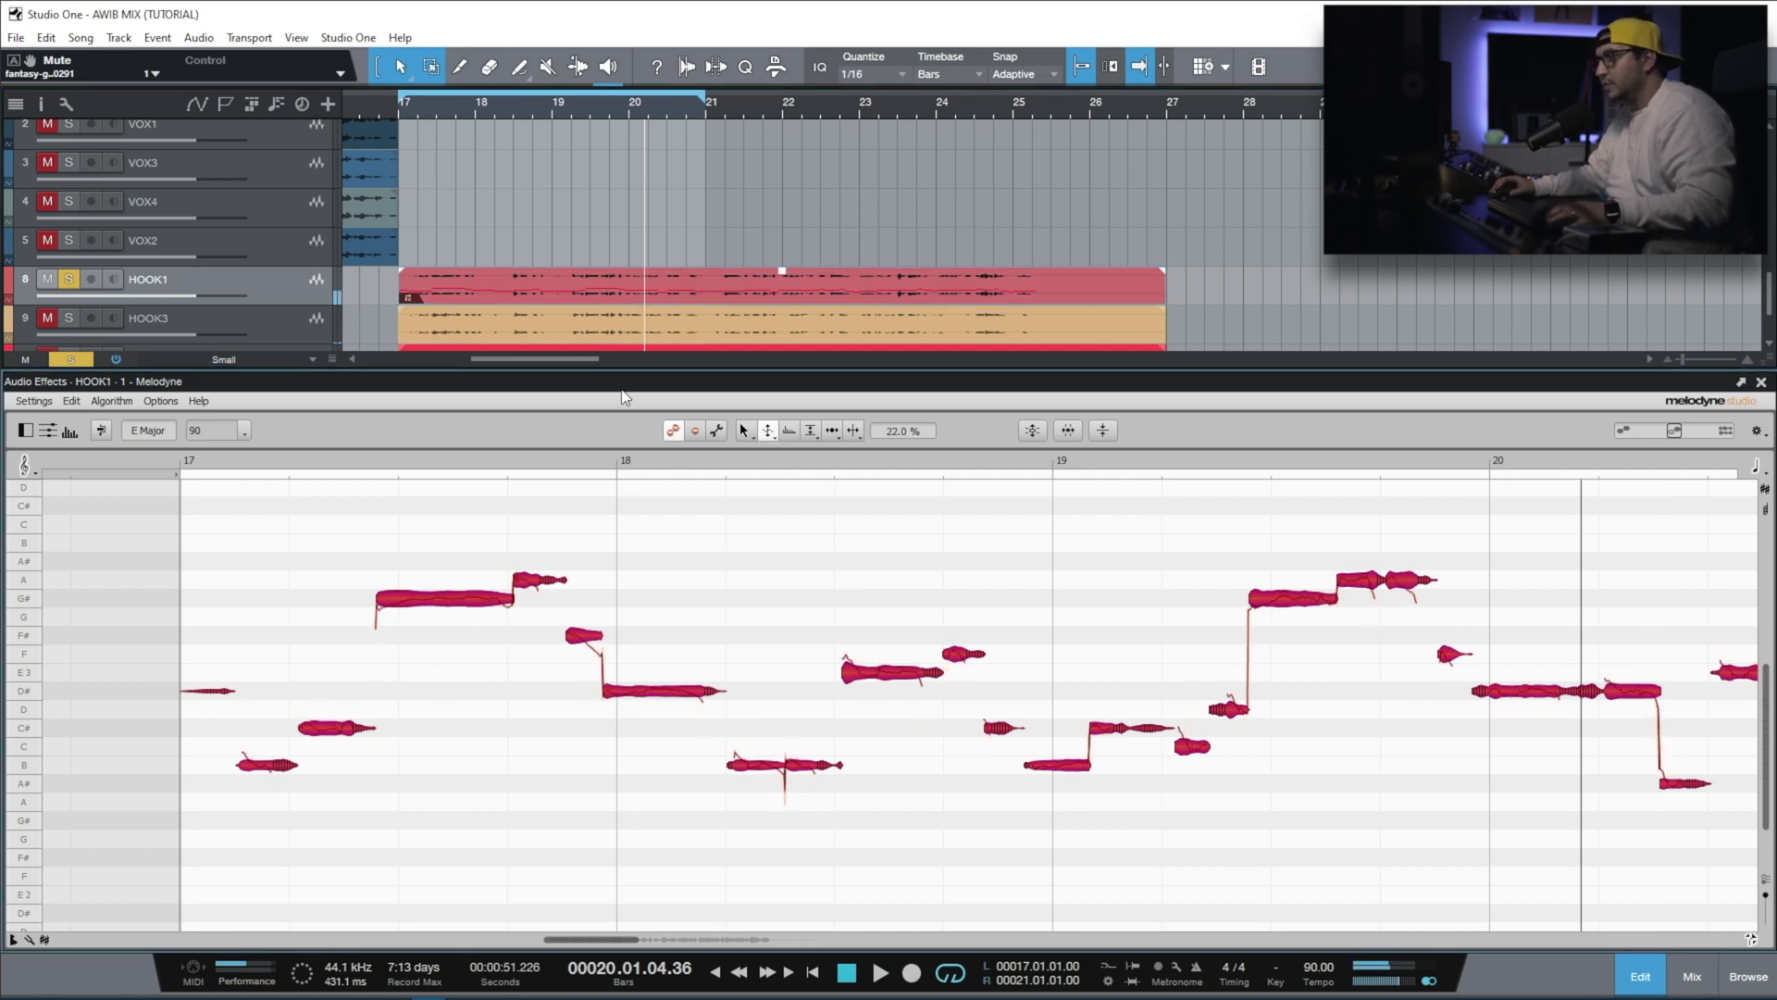
click(401, 109)
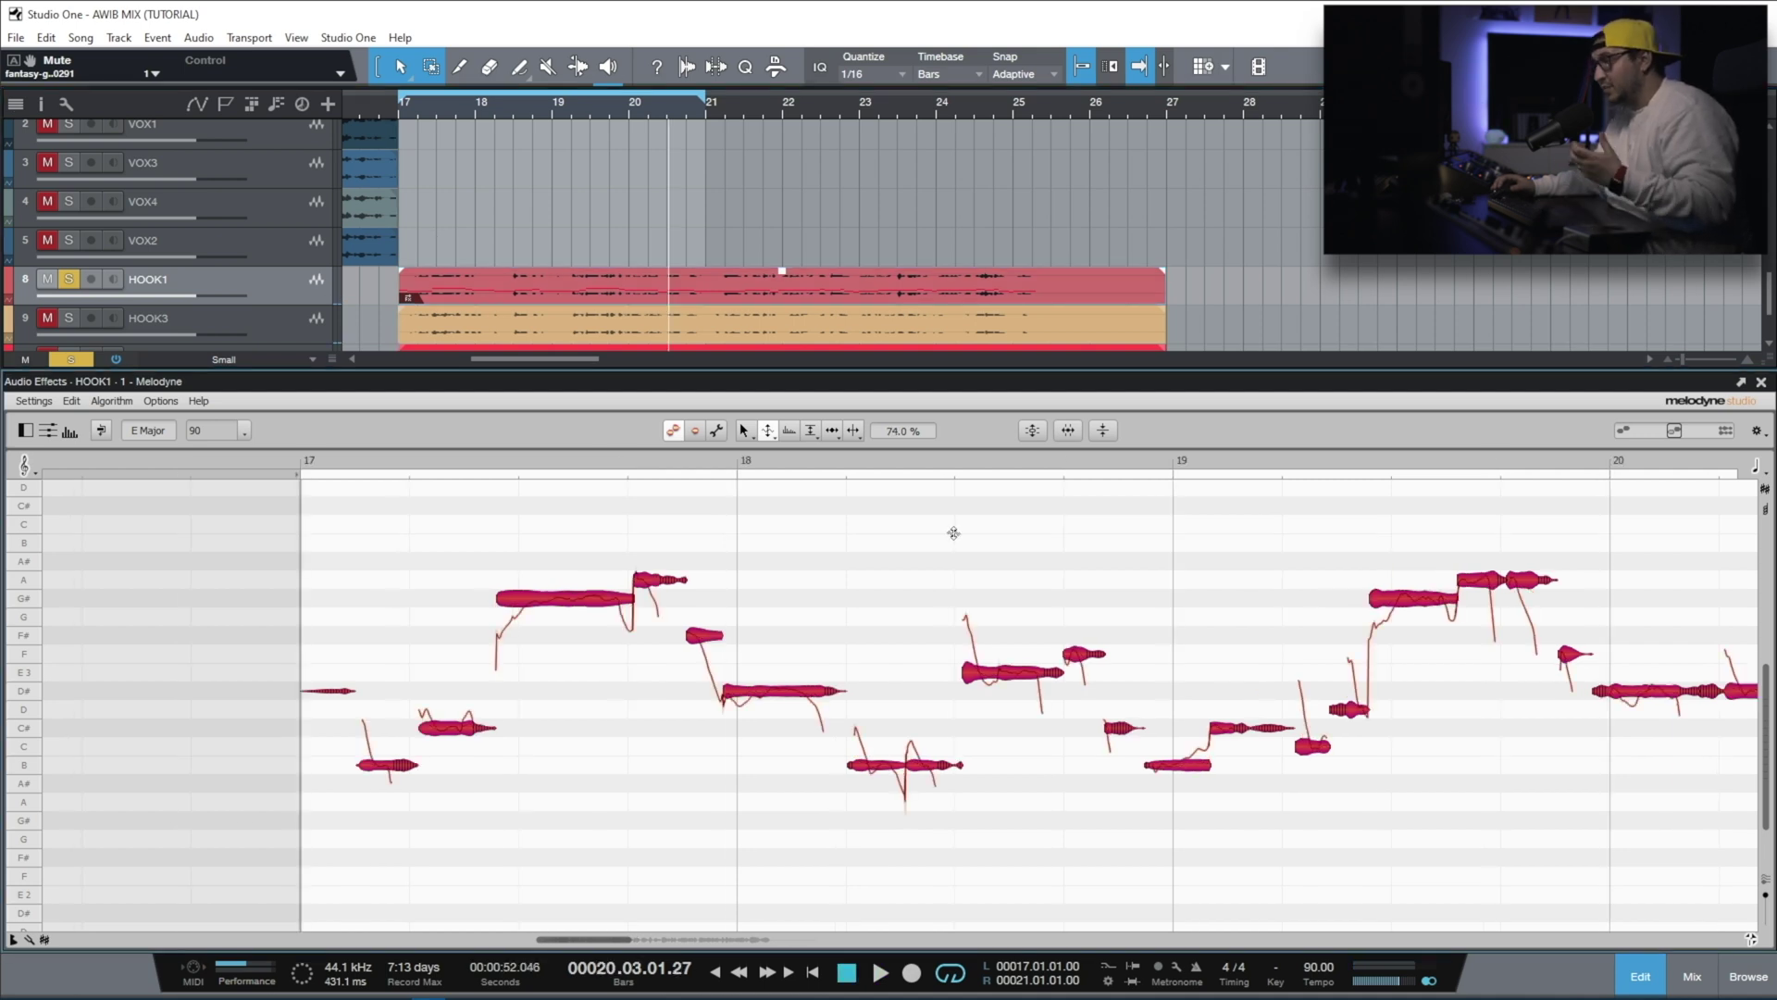
Step: Lower the sibilant balance of all selected notes, trying -70% and -21% while listening from bar 17
click(810, 430)
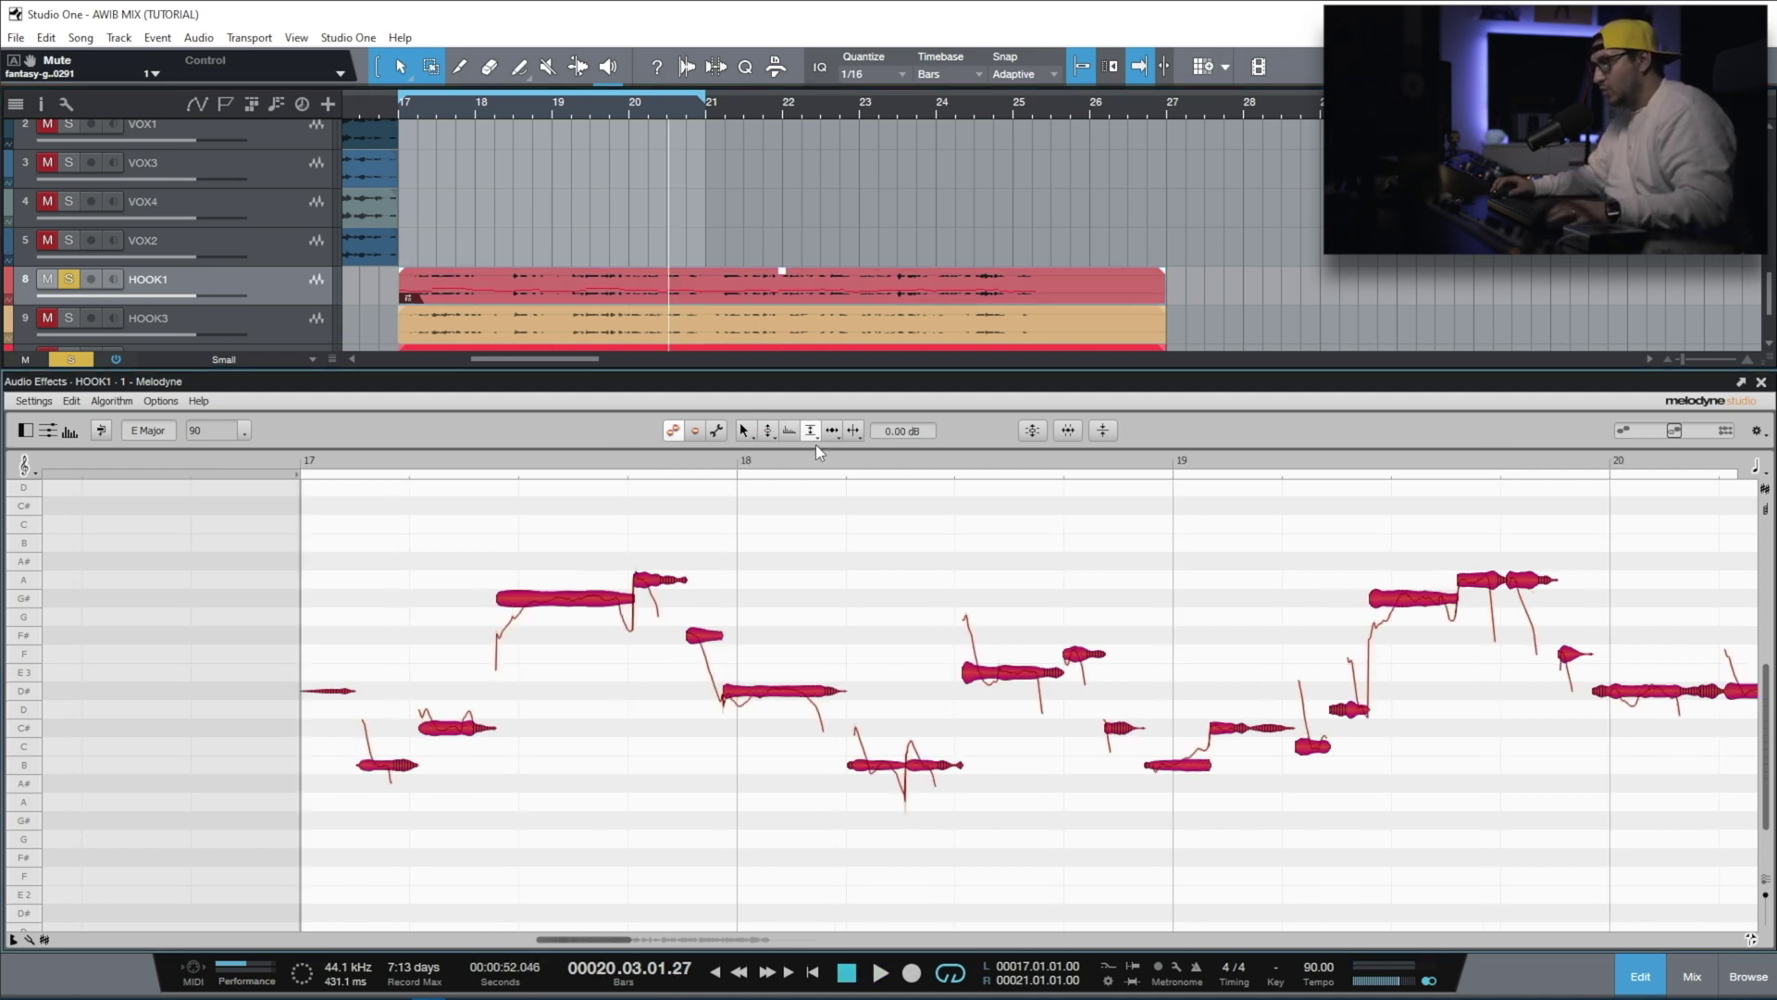
click(811, 476)
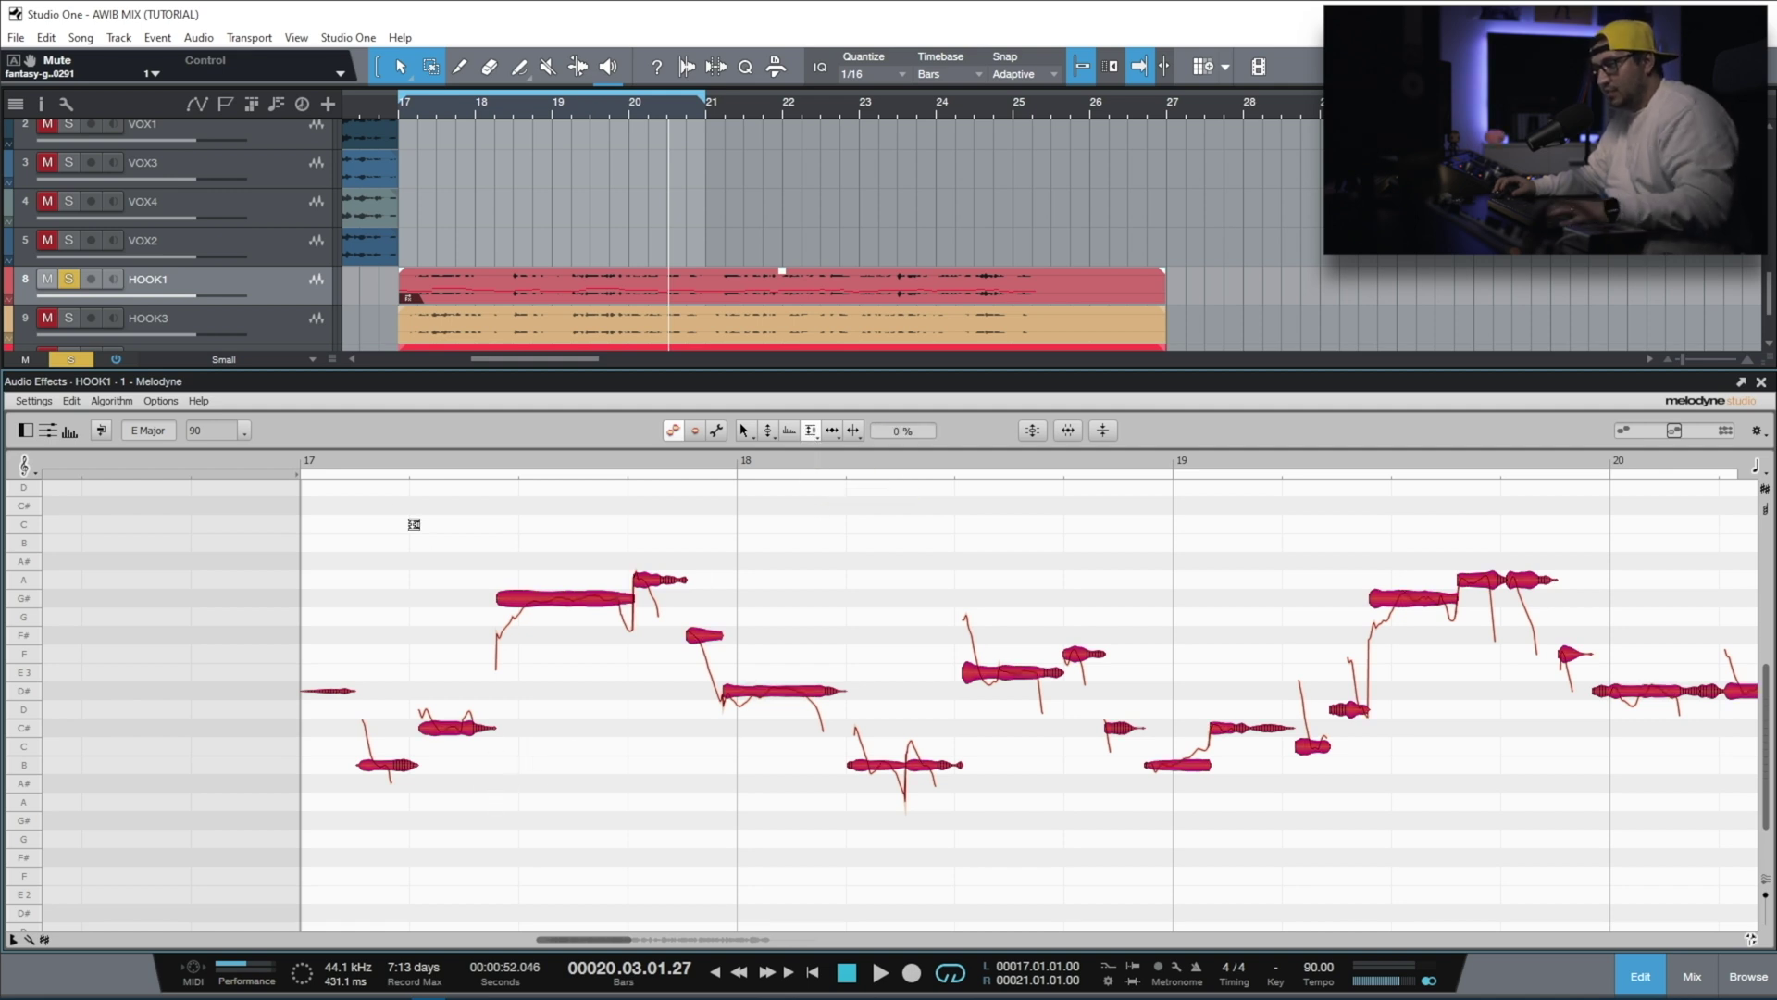
drag(368, 468, 377, 516)
drag(421, 765, 417, 829)
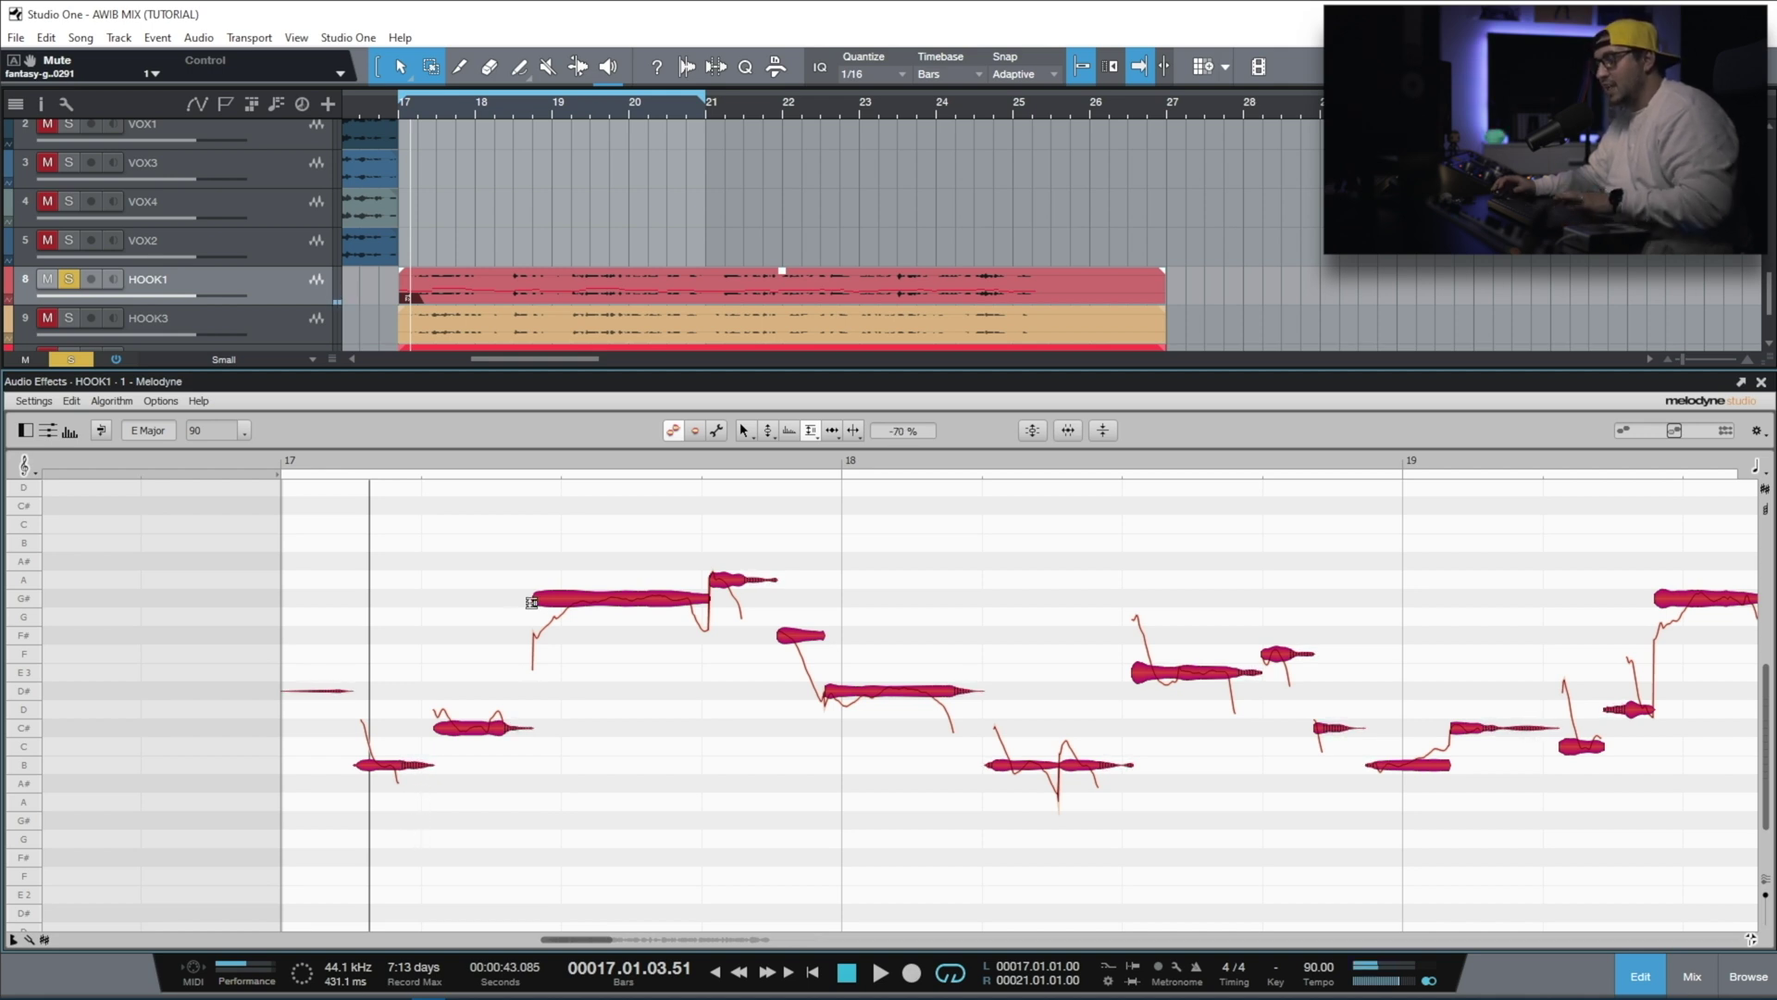
key(space)
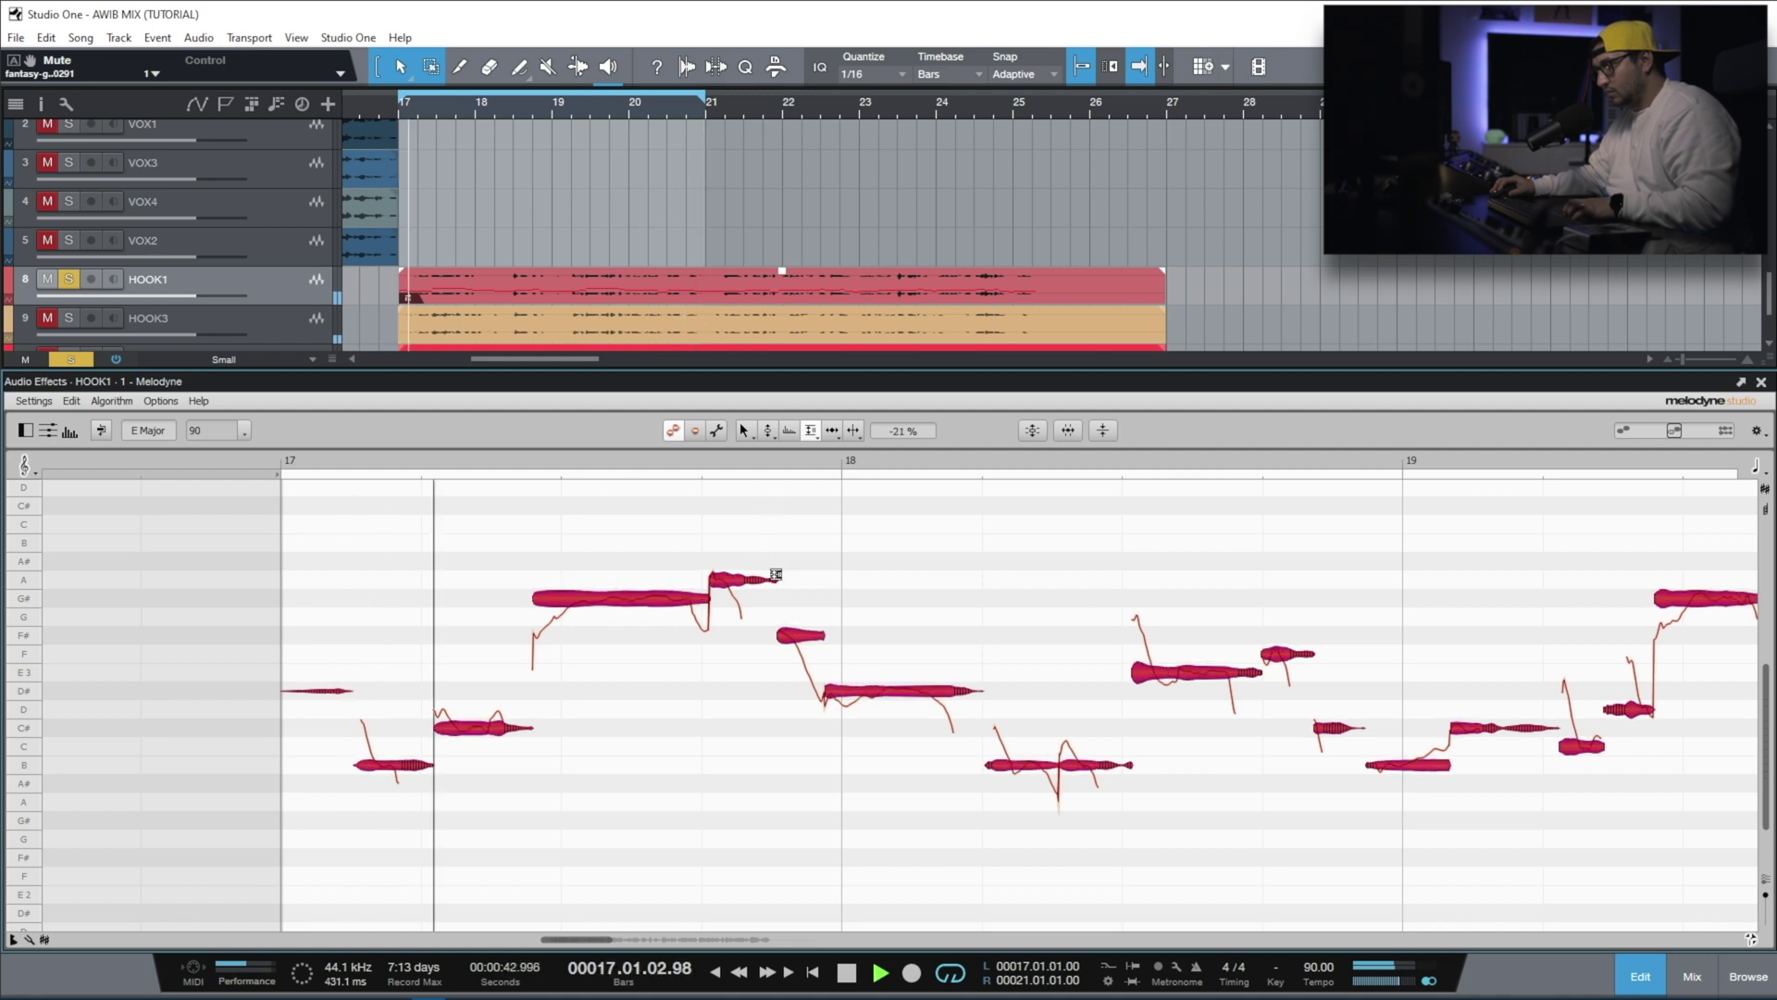
key(space)
Step: Lower the sibilant balance of the first thin D# note at bar 17 to -94% and listen to it
click(319, 716)
click(330, 690)
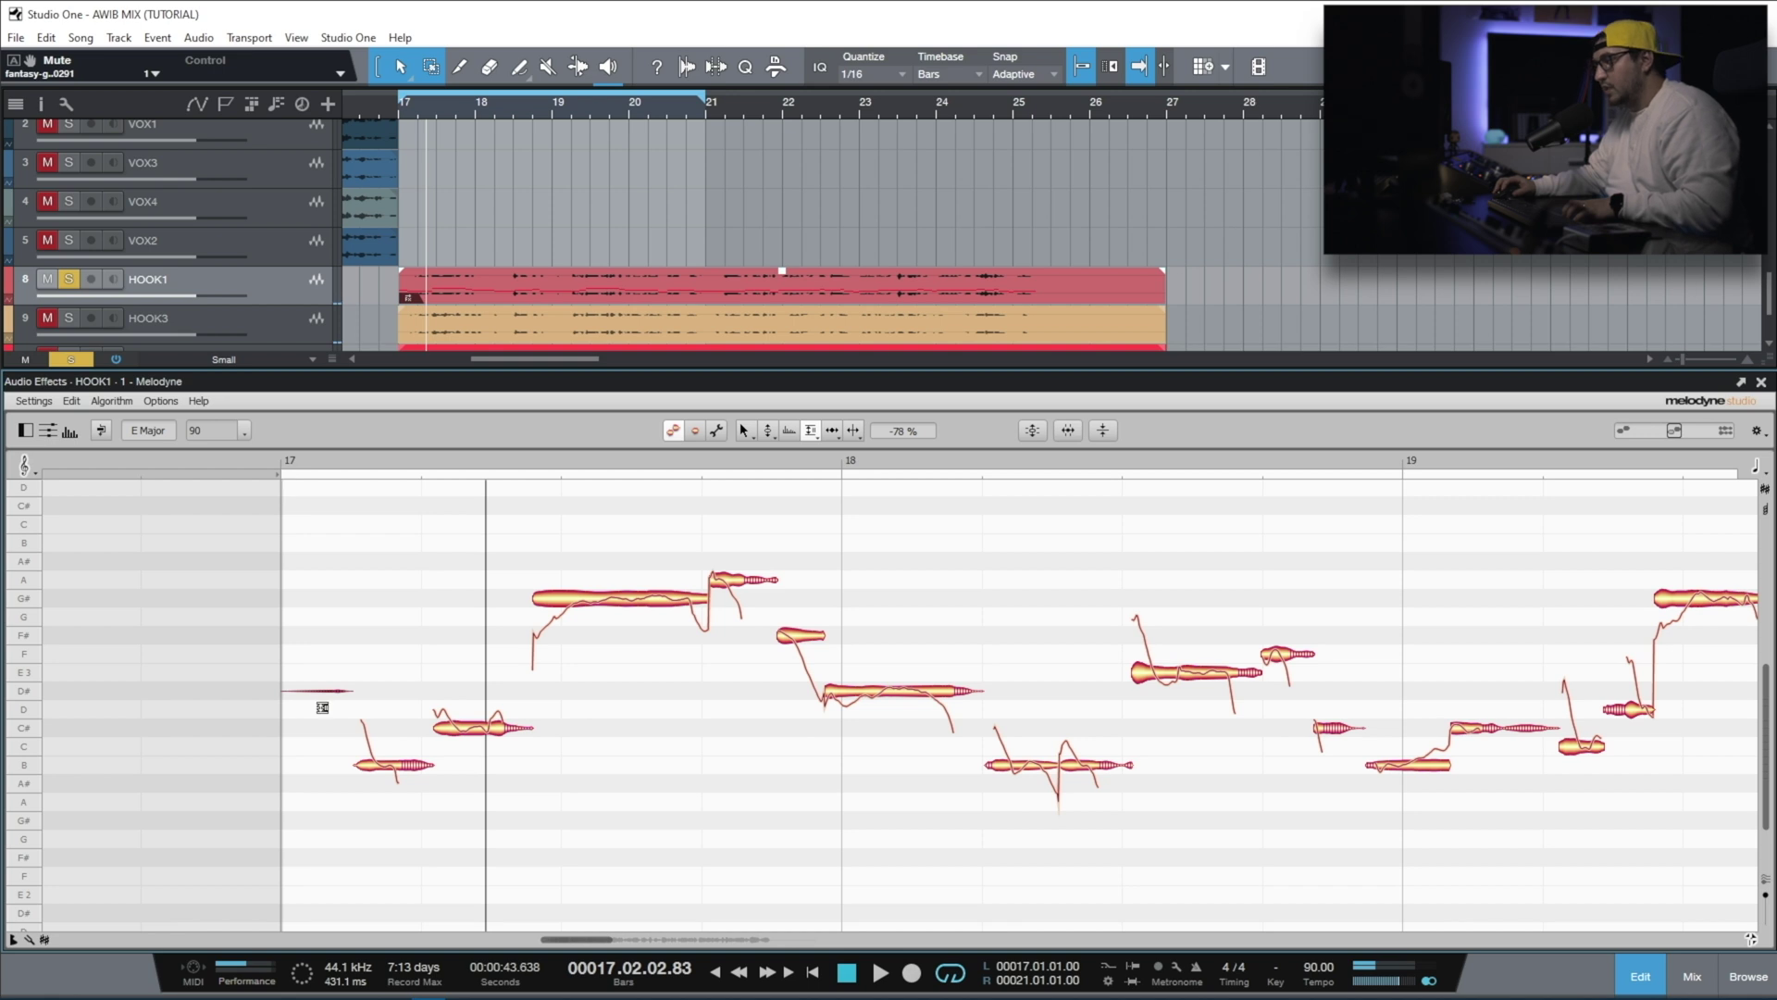
click(288, 474)
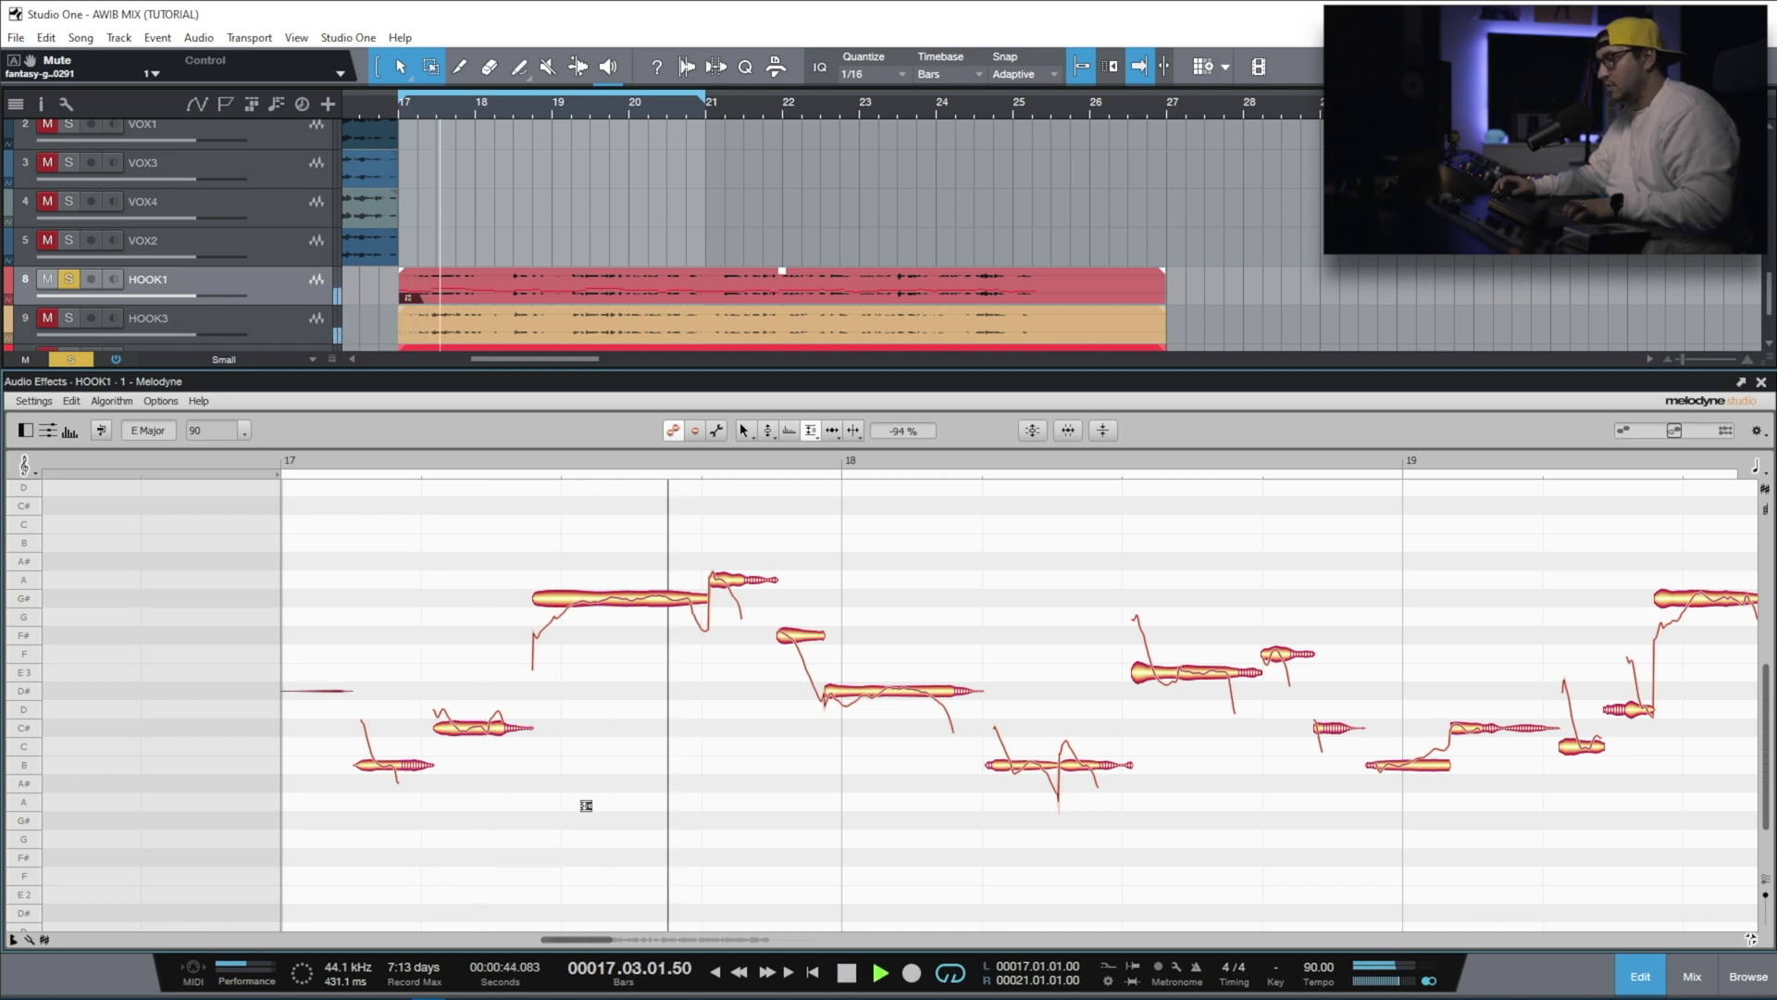
key(space)
Step: Lower the sibilant balance of the long D# note at the start of bar 18 to -56% and listen to it
click(962, 692)
key(space)
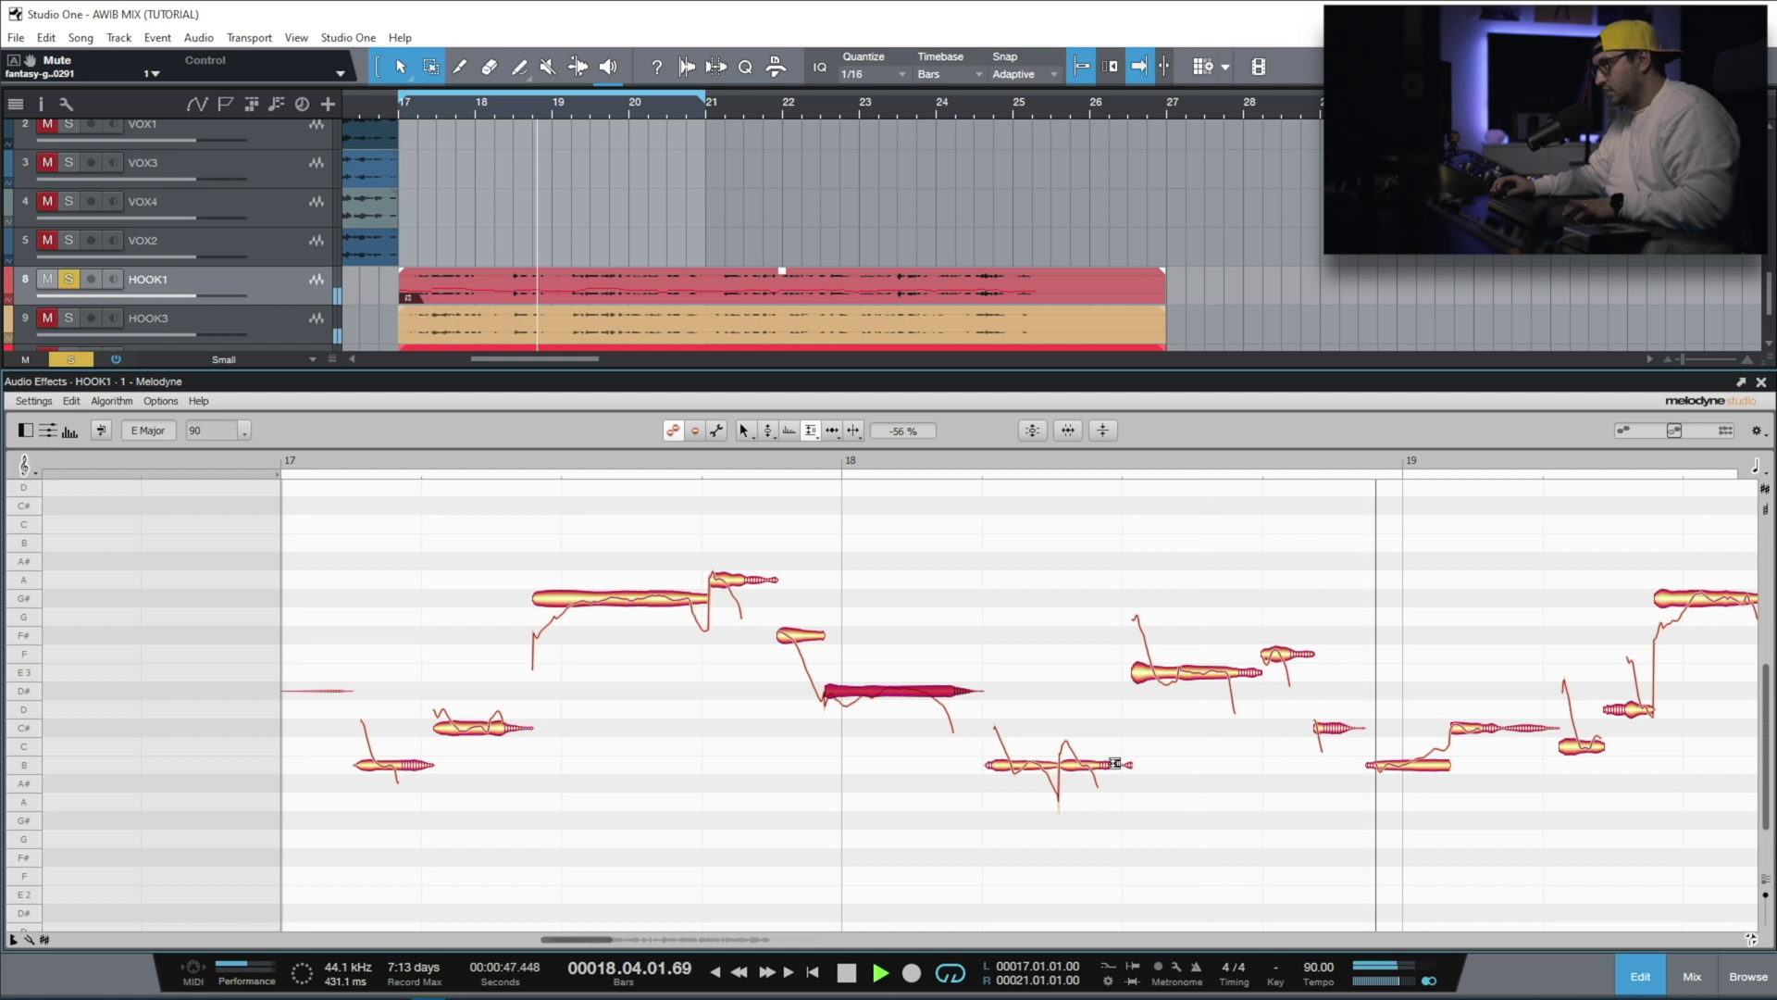
key(space)
Step: Play the edited hook together with the fantasy-girl backing track, and leave the backing track muted
key(space)
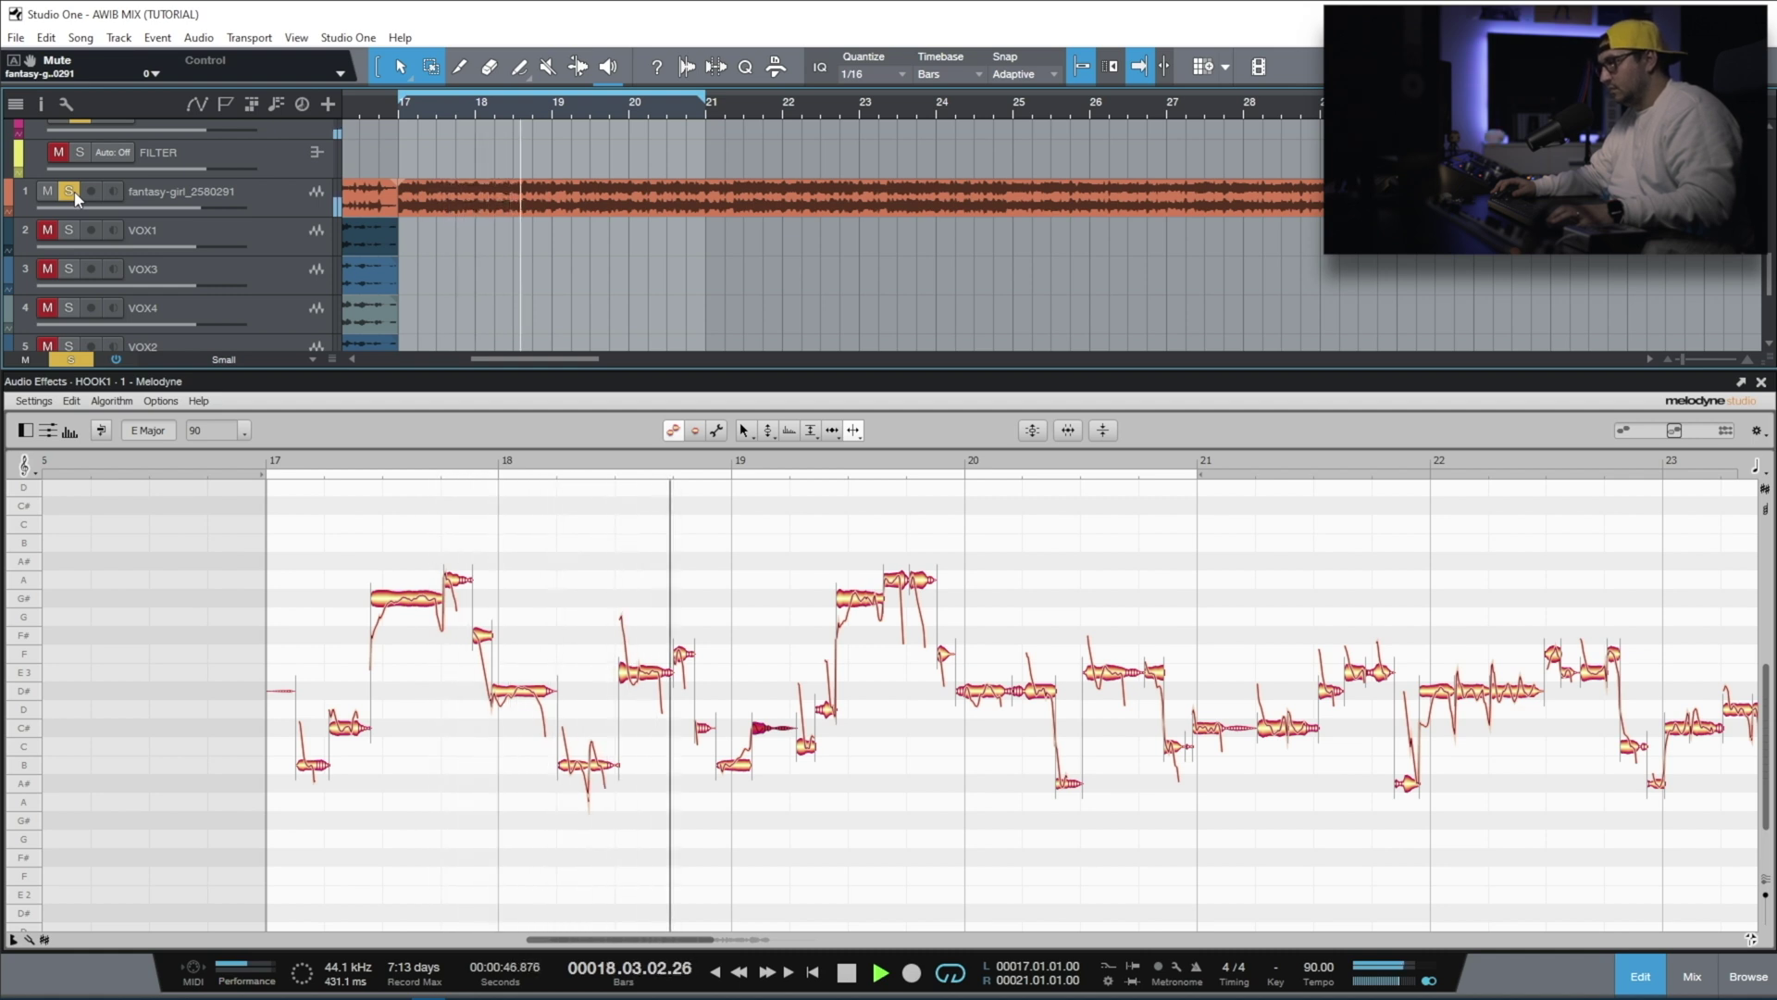
click(70, 192)
key(space)
Step: Select all notes and review the leveling options for quiet and loud notes without applying them
key(ctrl+a)
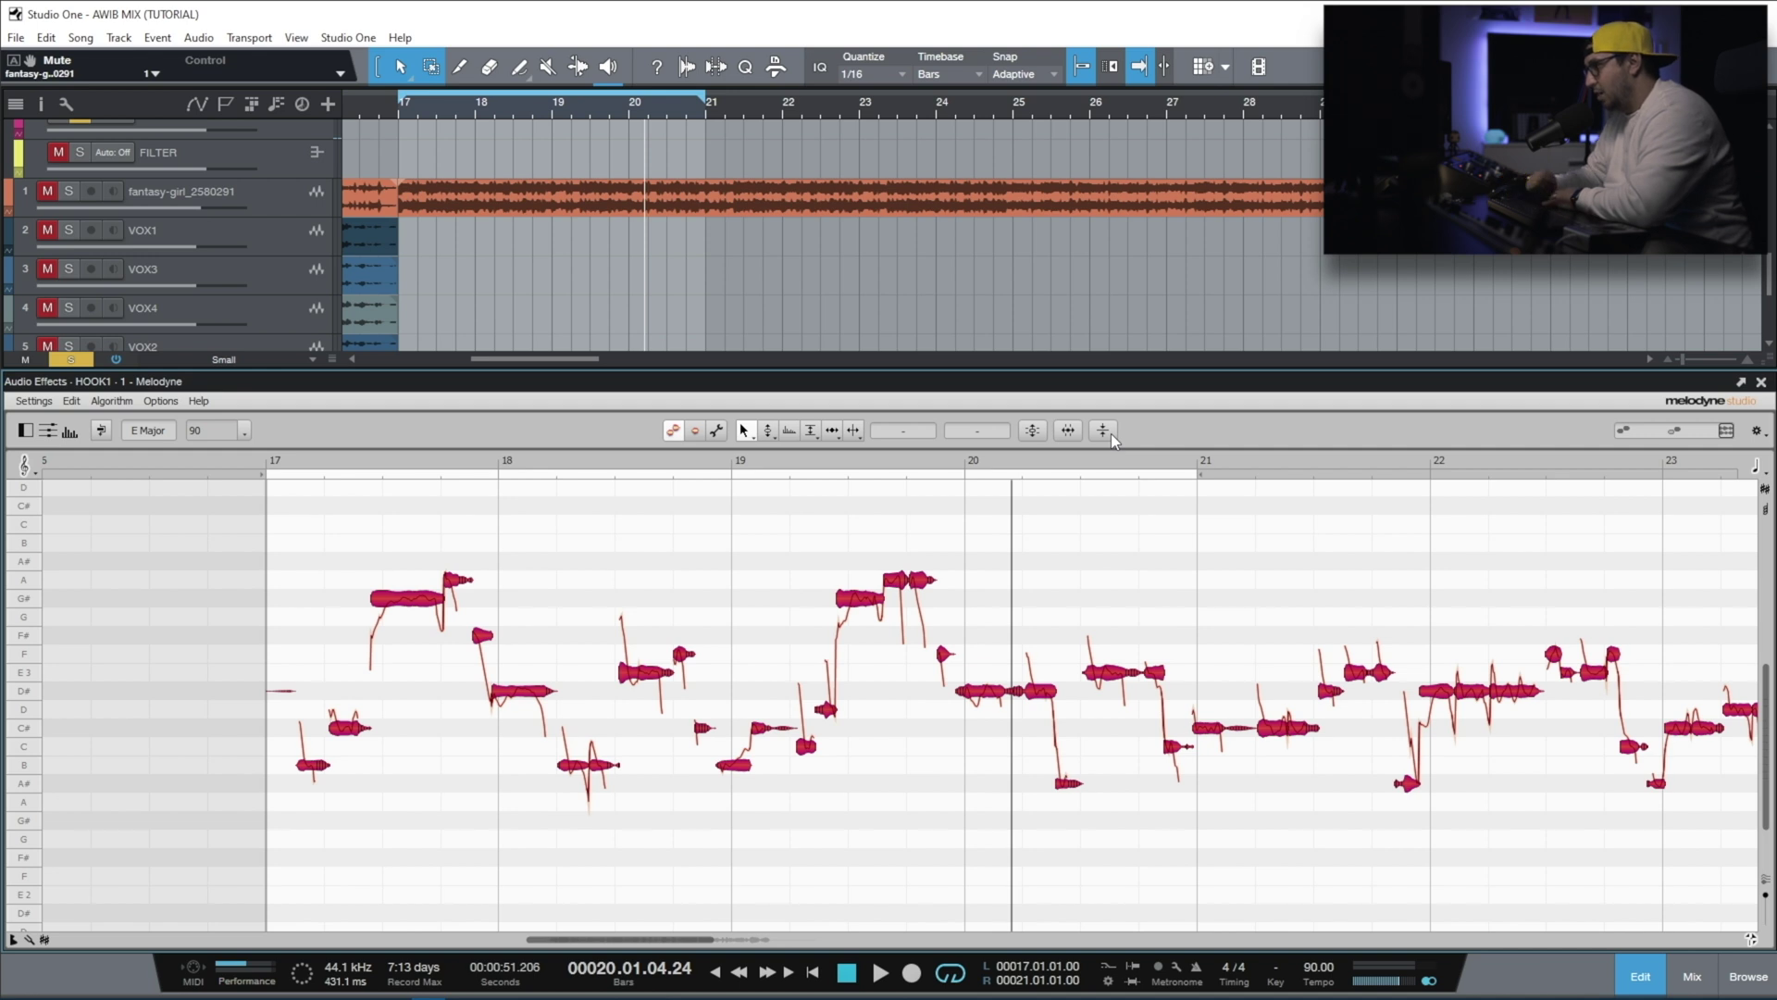
click(1111, 433)
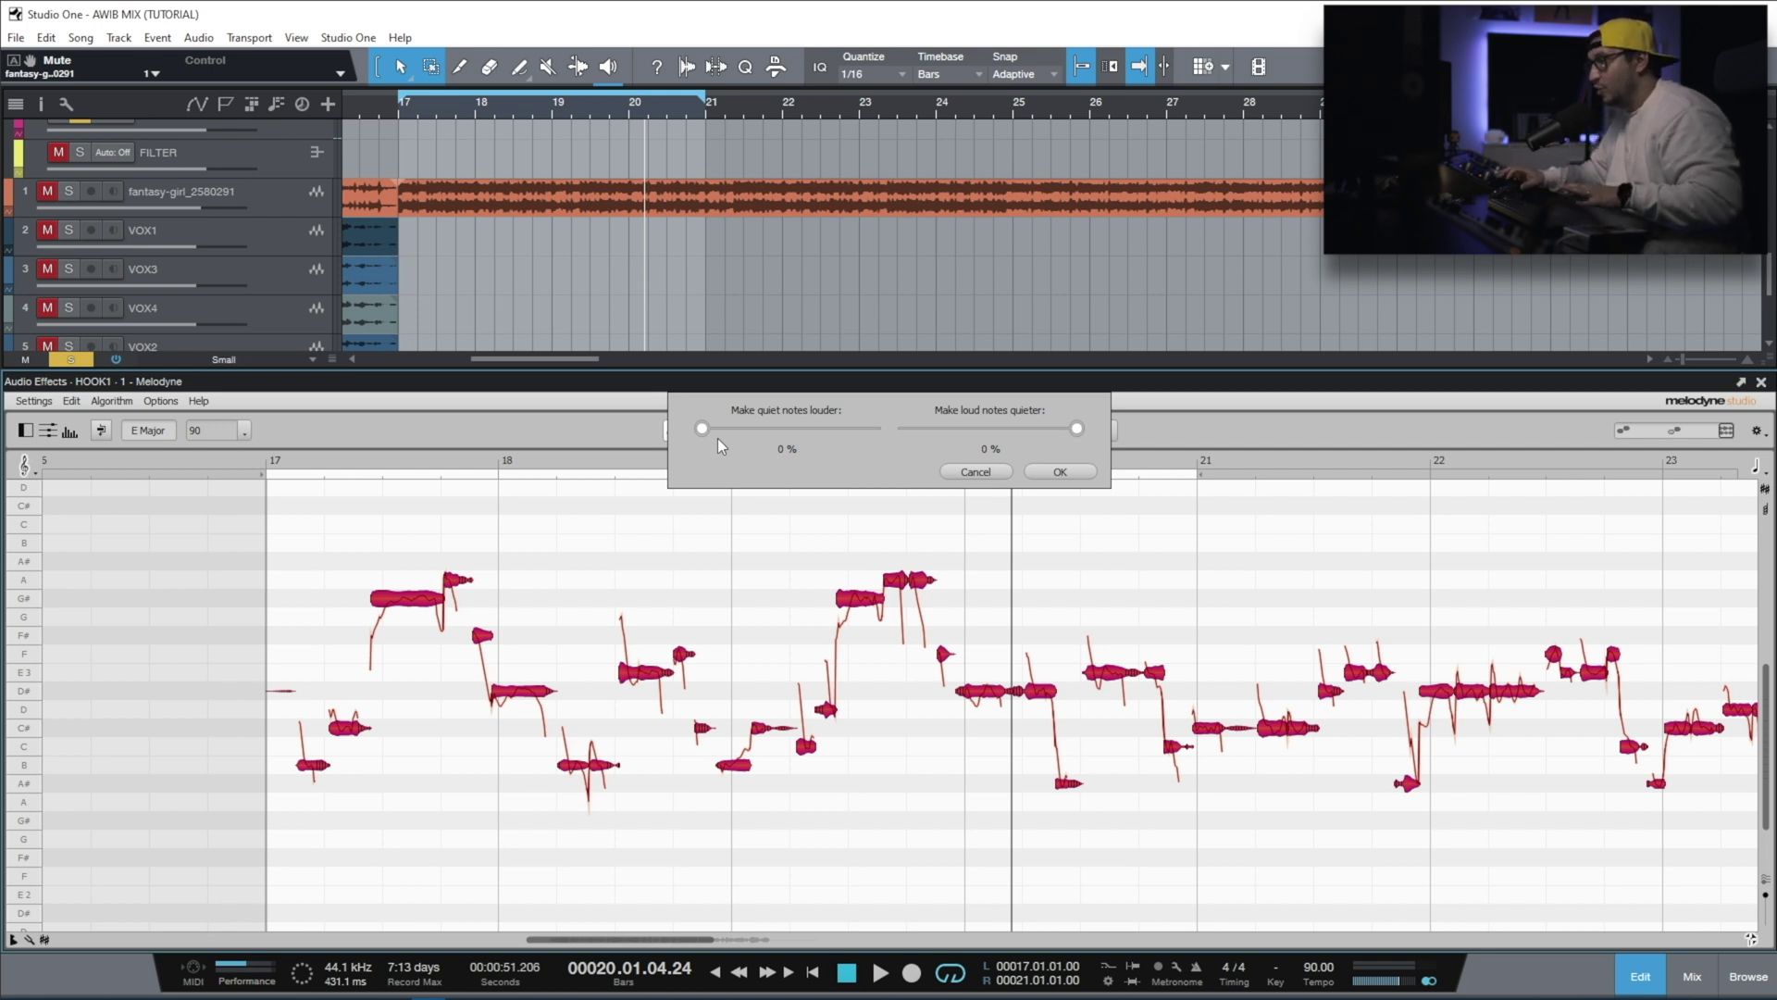
key(Escape)
Step: Play the hook from bar 17 and solo the fantasy-girl backing track along with it
key(space)
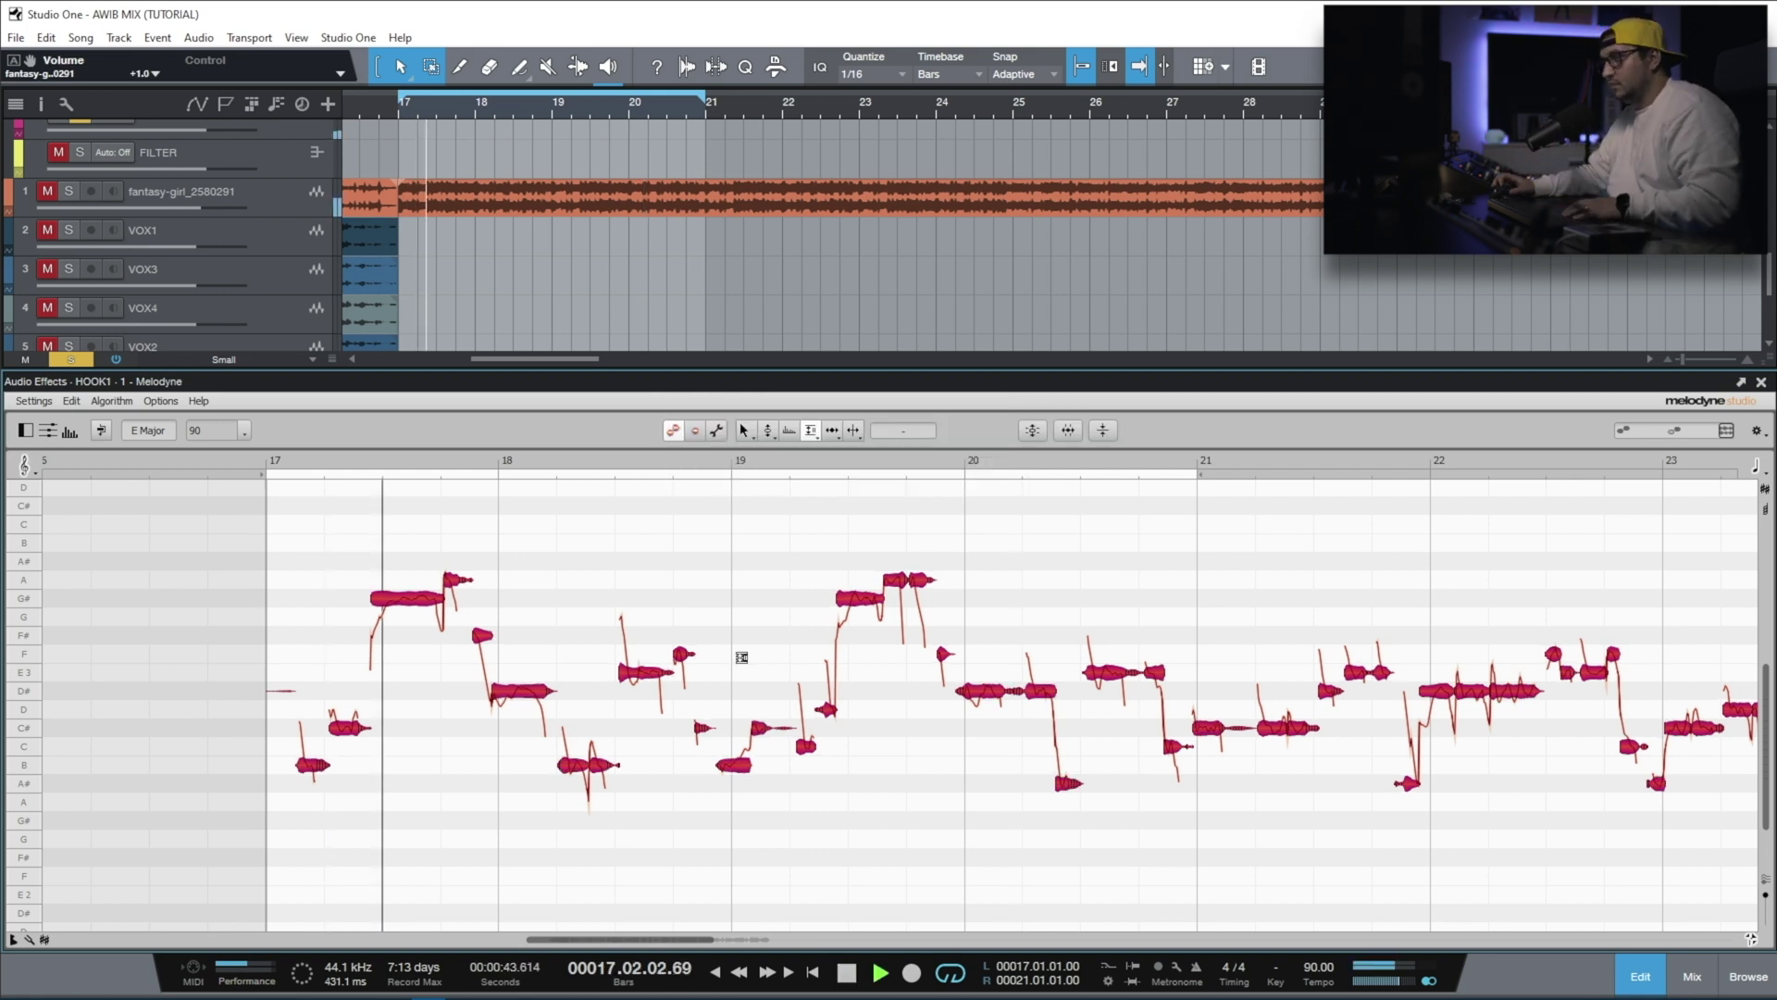
click(47, 191)
click(67, 192)
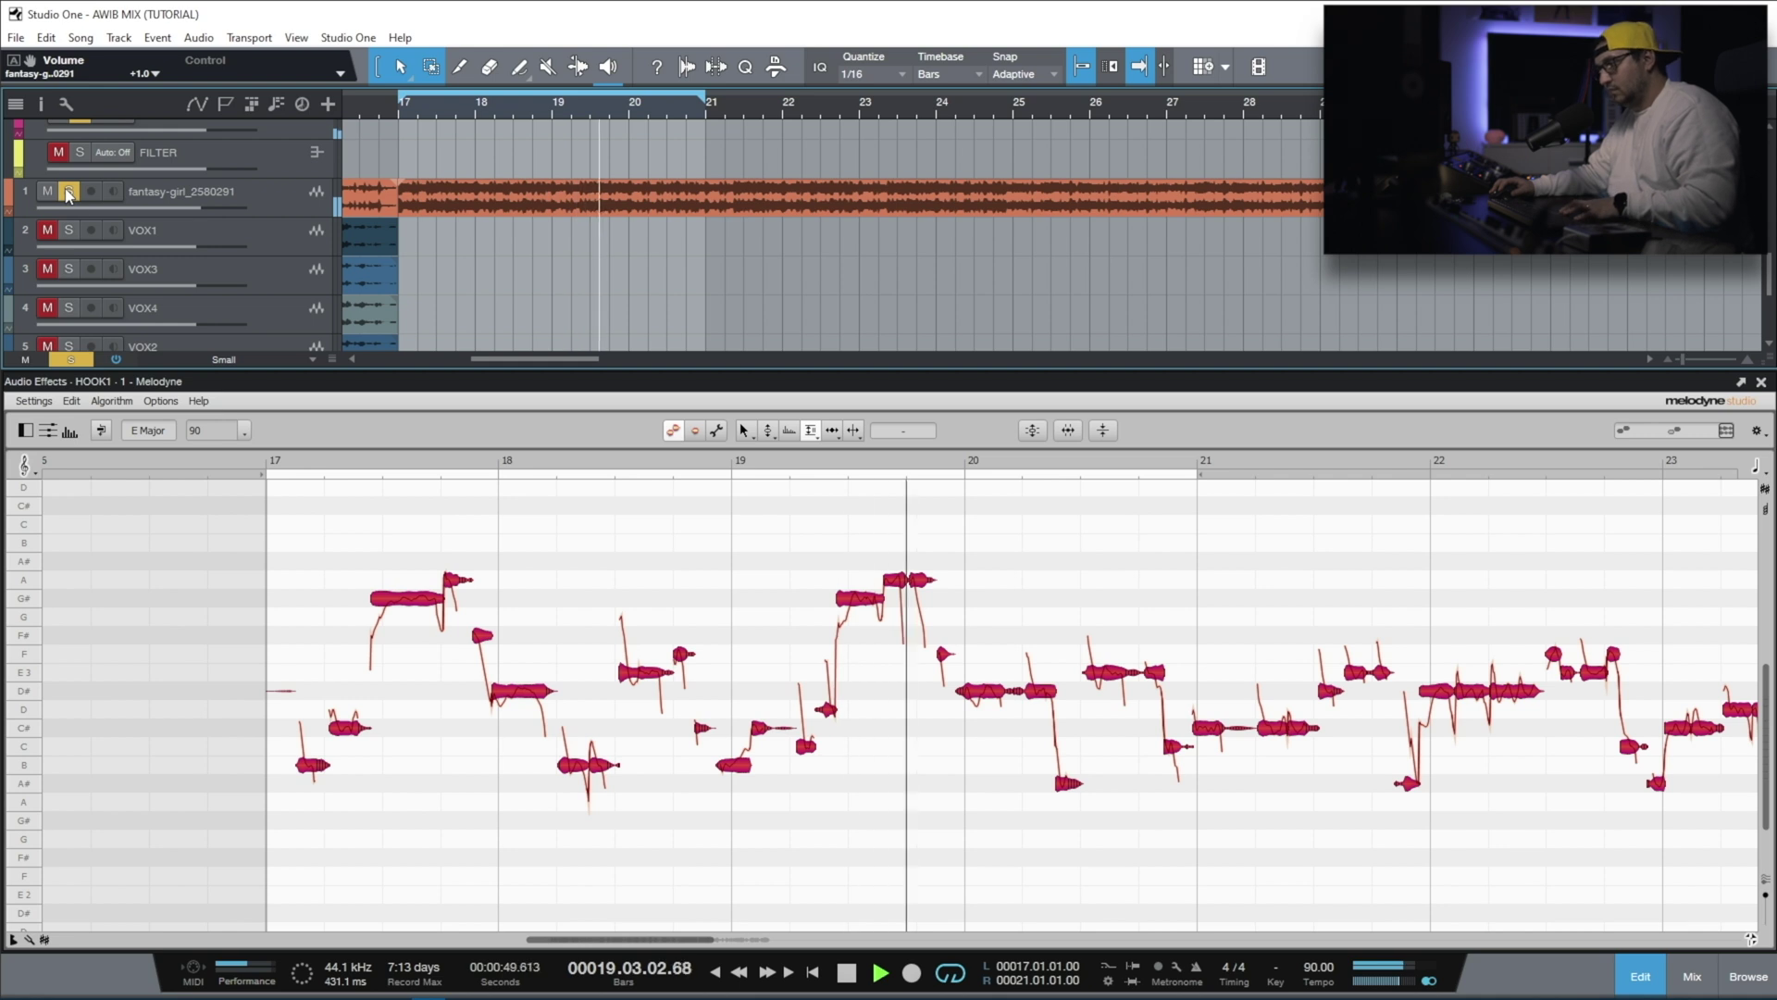
Step: Set the sibilant balance of the C# note just after bar 19 to -83%, comparing it with 100% and -17% during playback
click(775, 727)
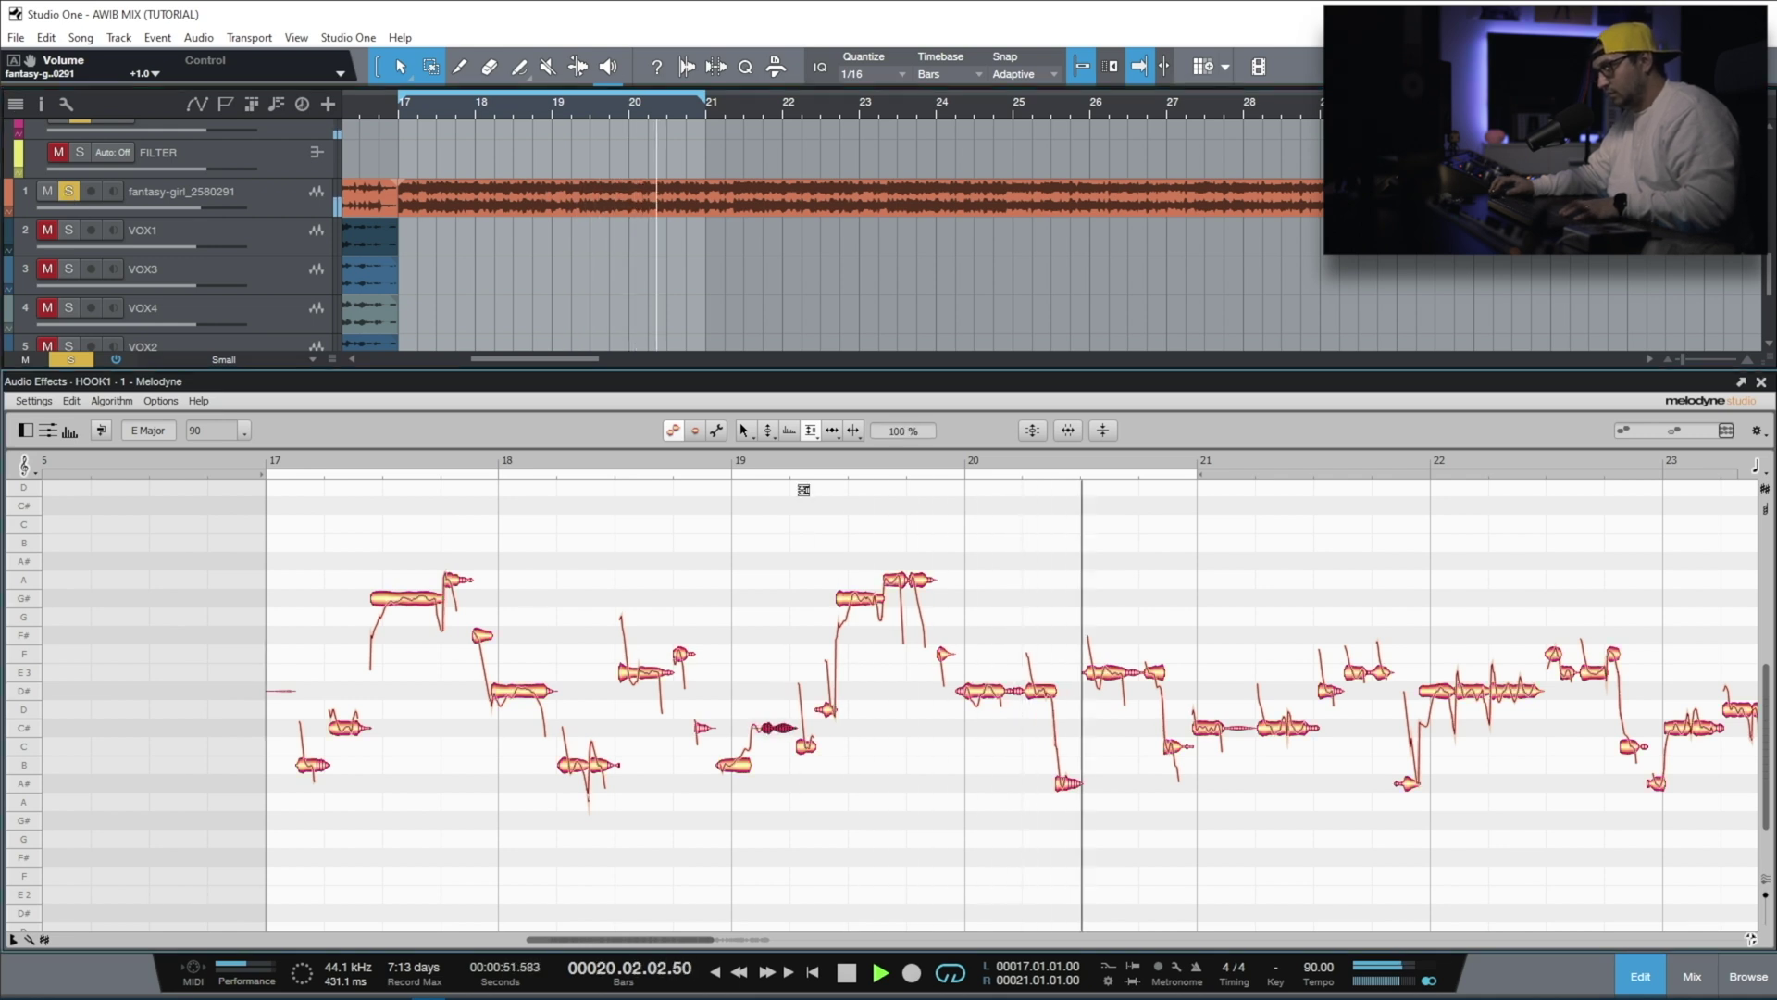
click(708, 463)
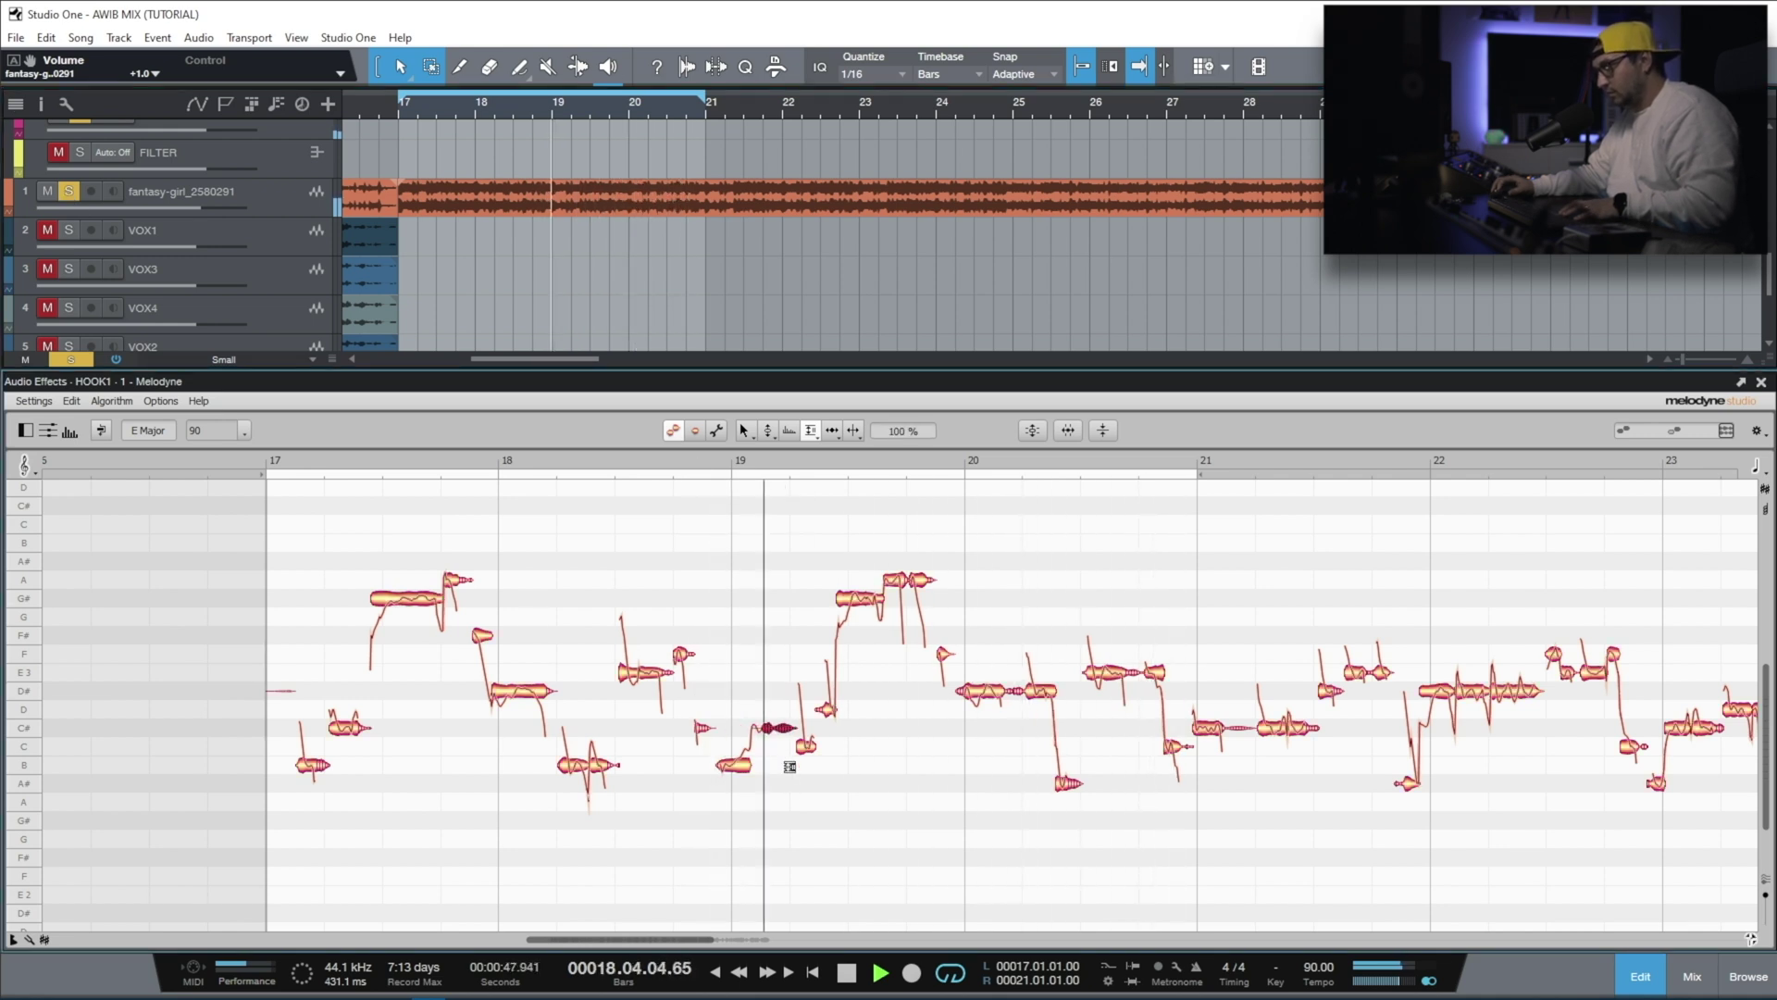
drag(789, 755, 786, 833)
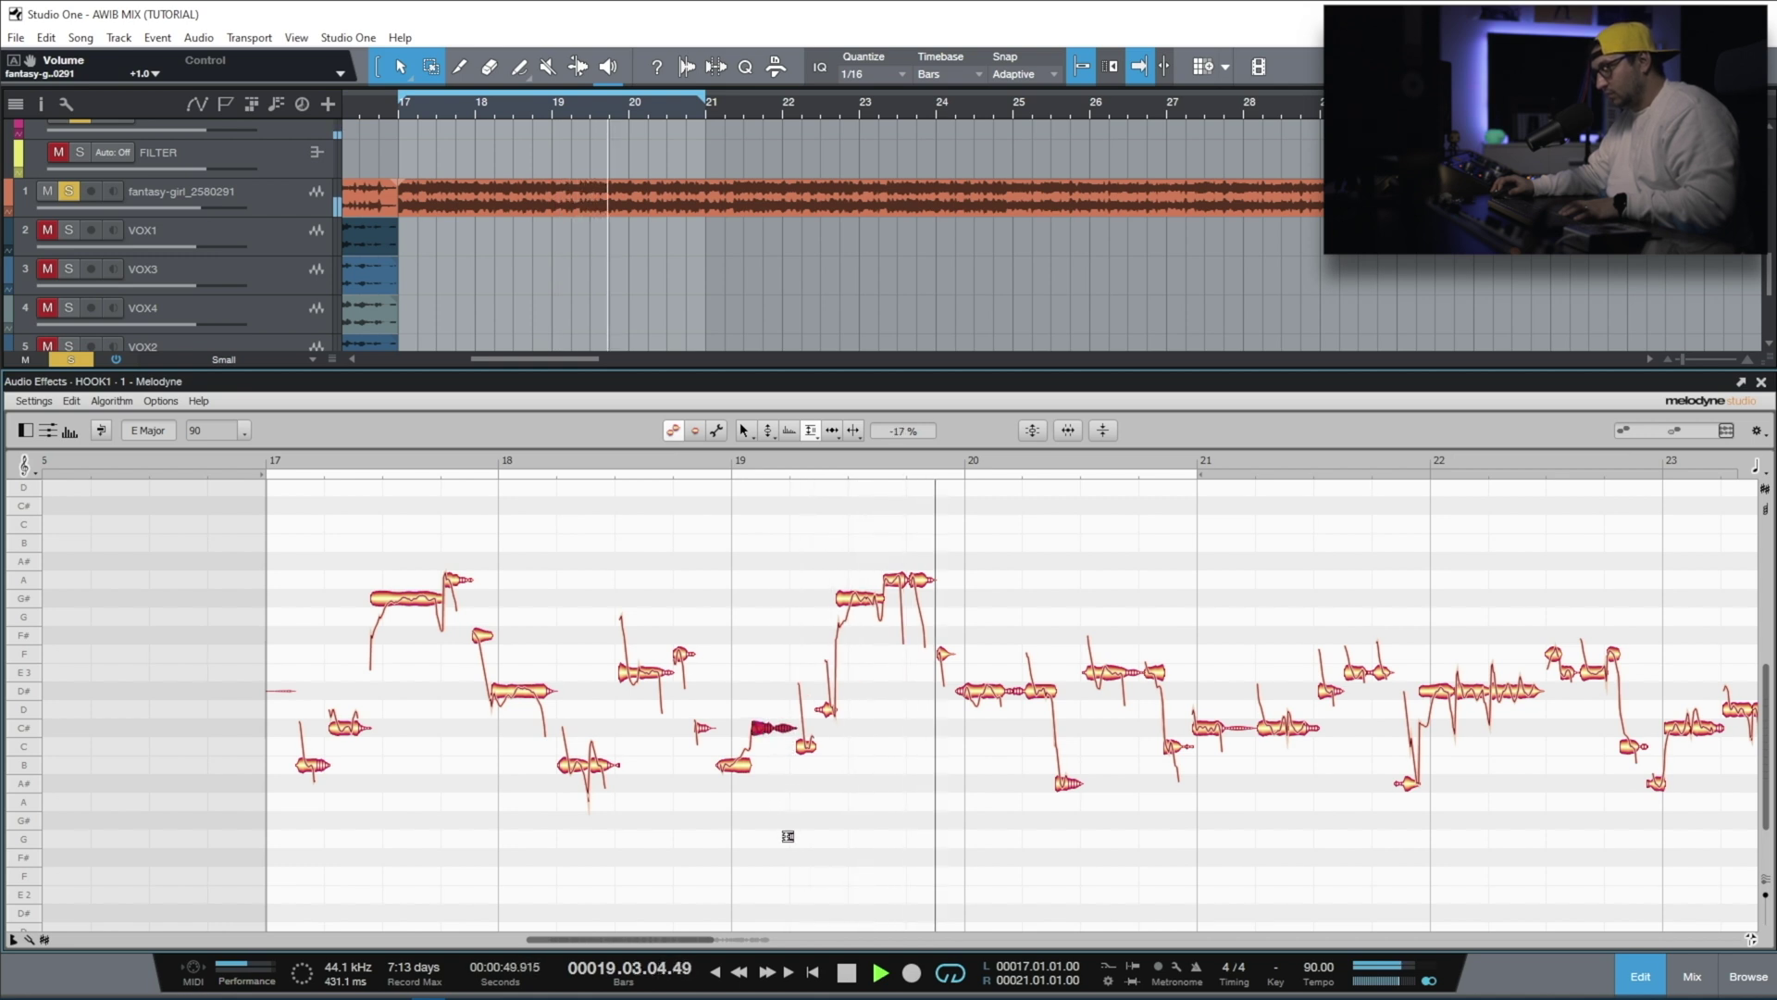
drag(776, 727, 754, 629)
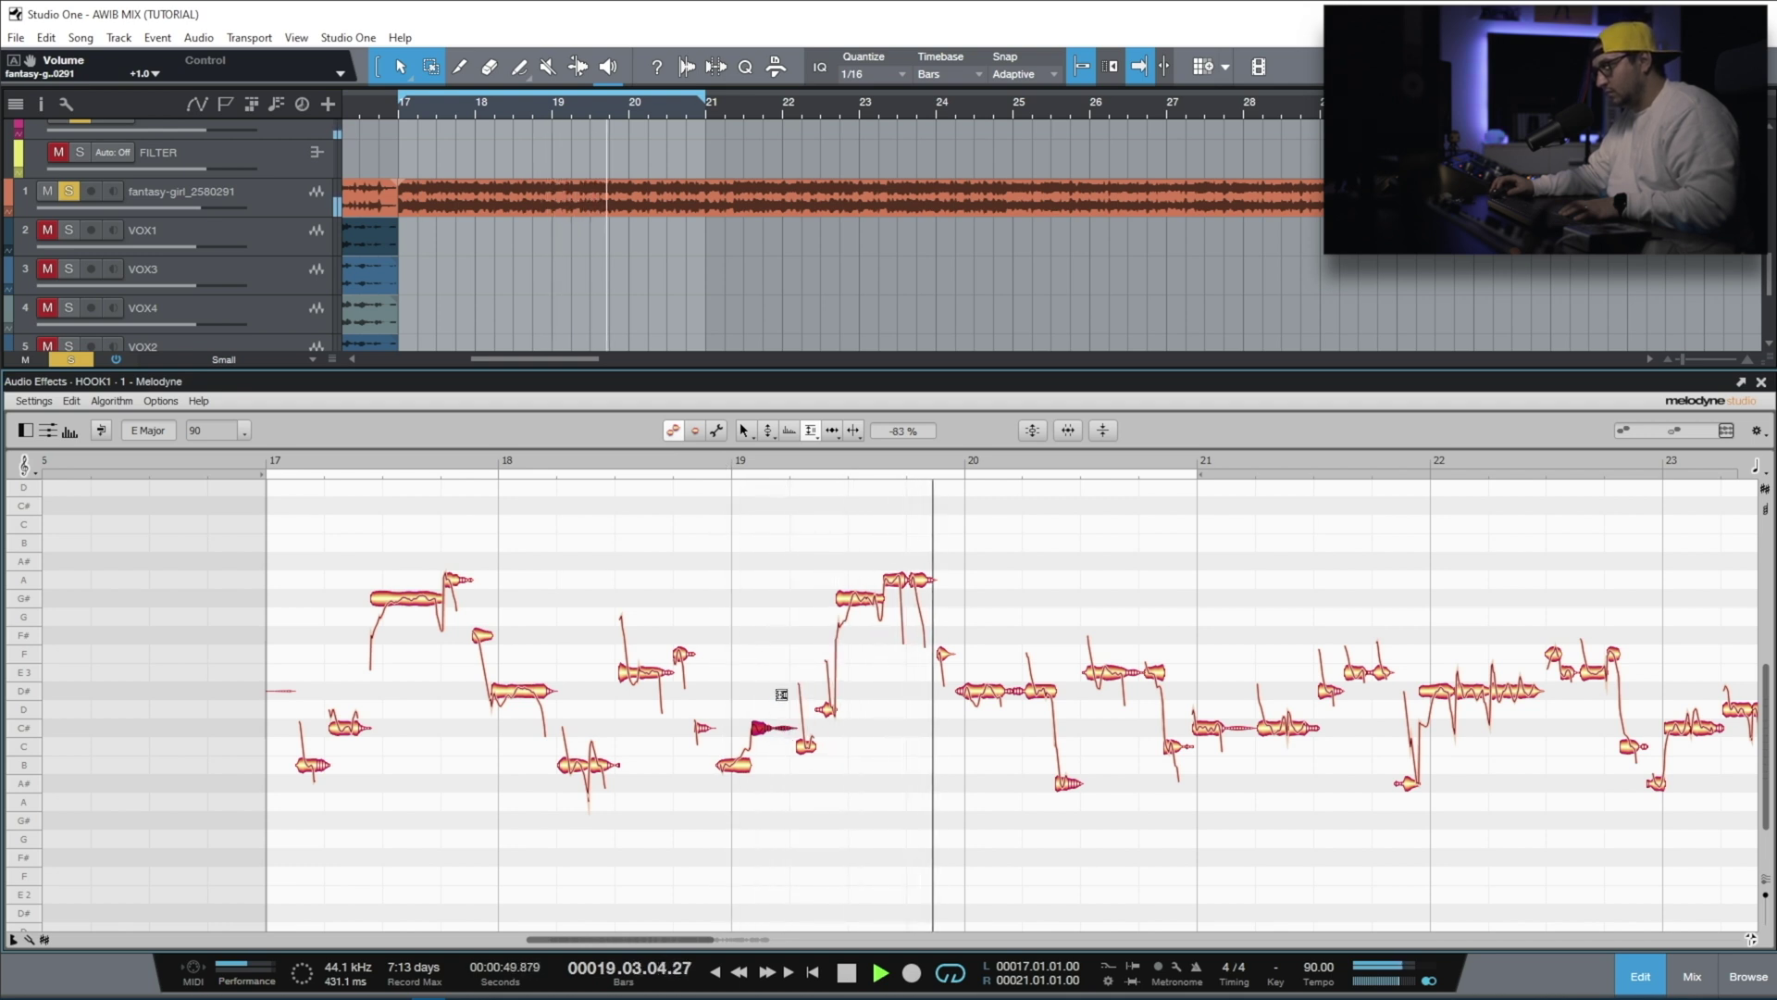
click(710, 473)
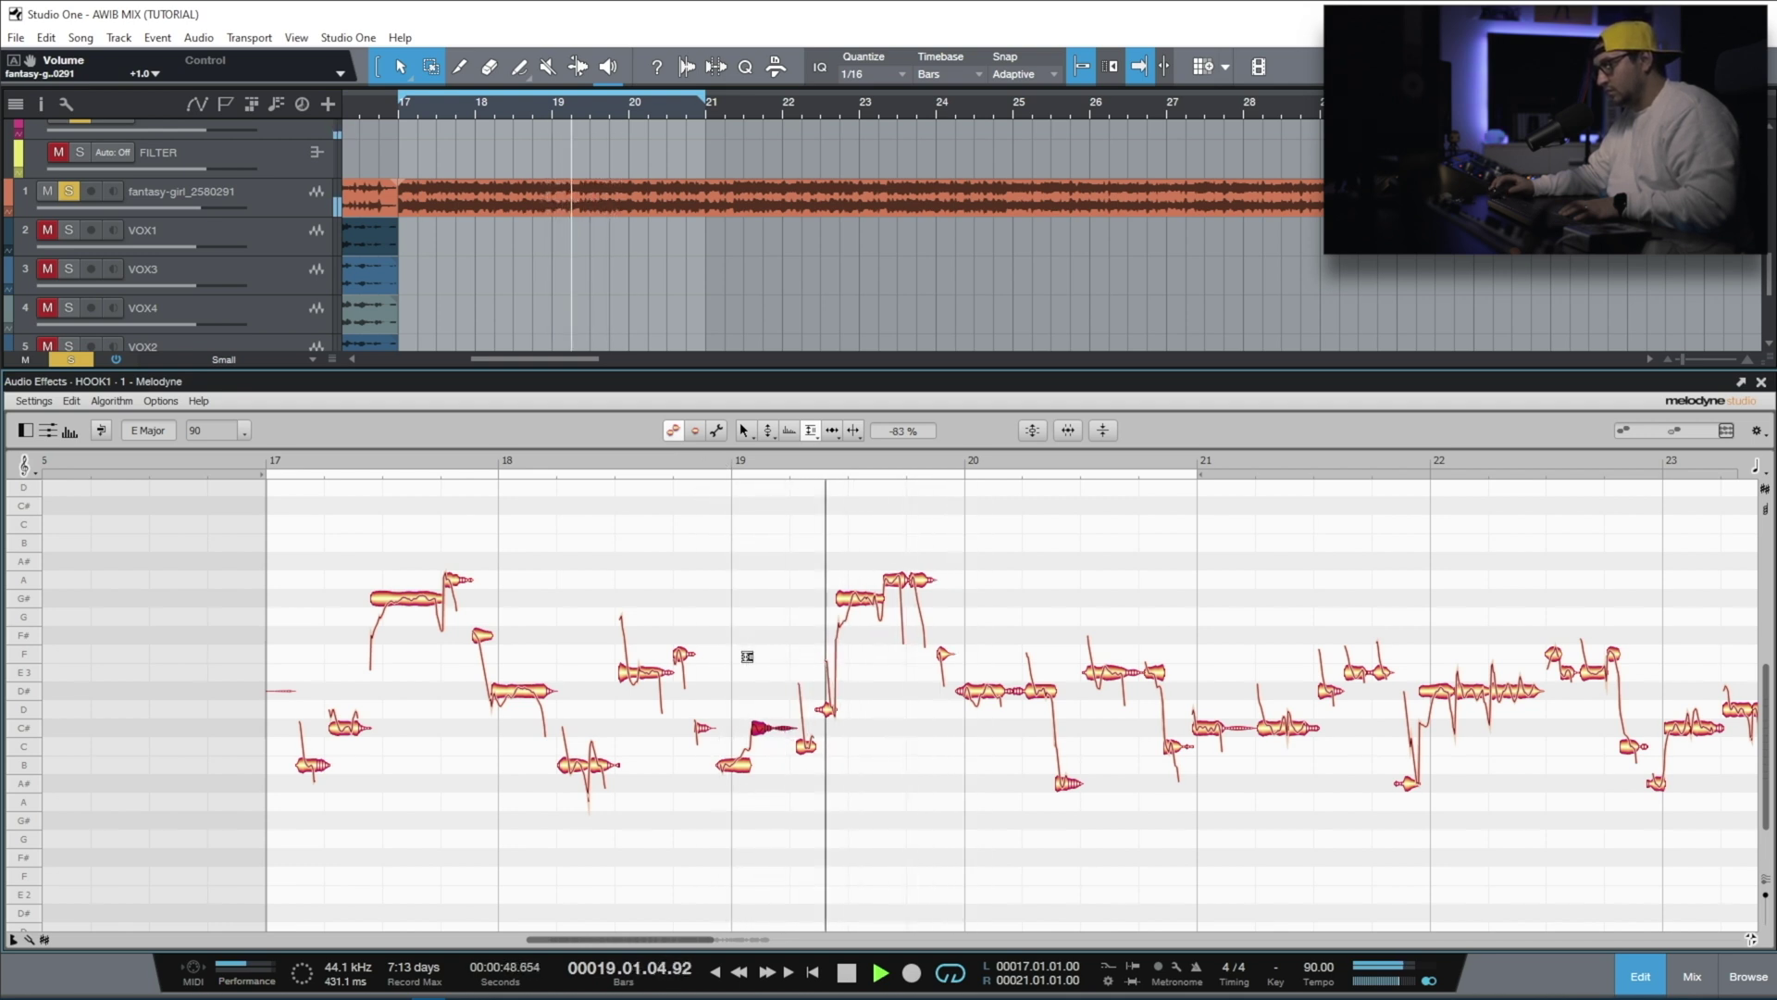